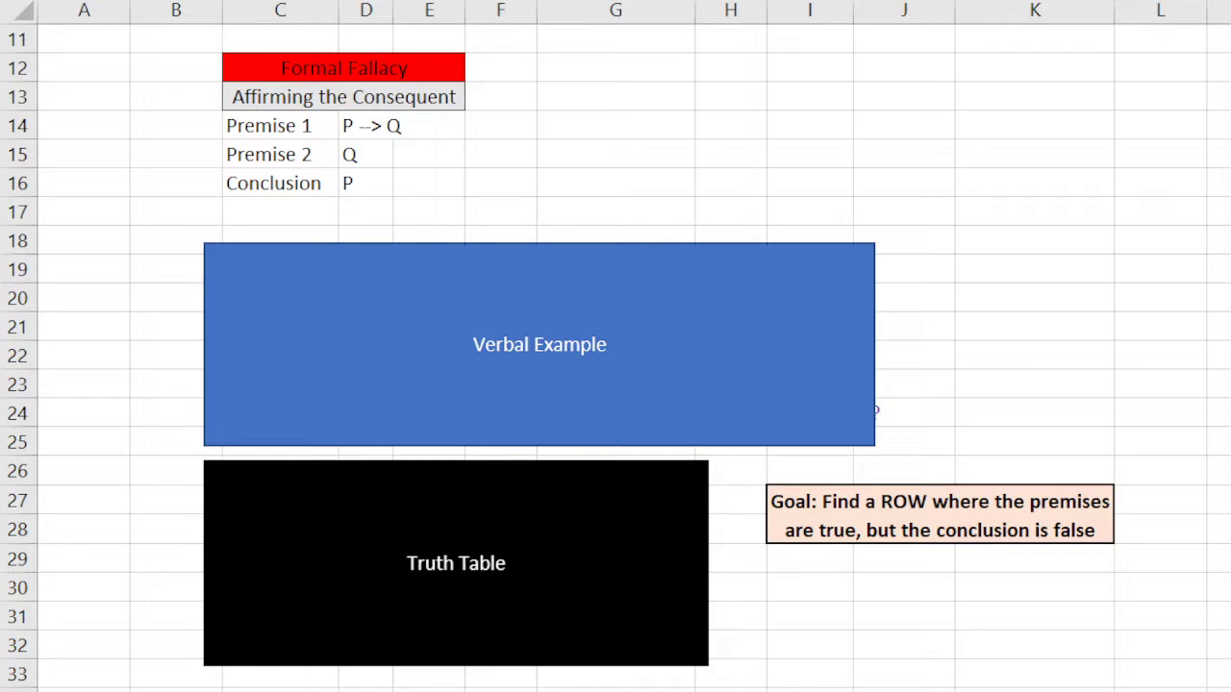
click(348, 131)
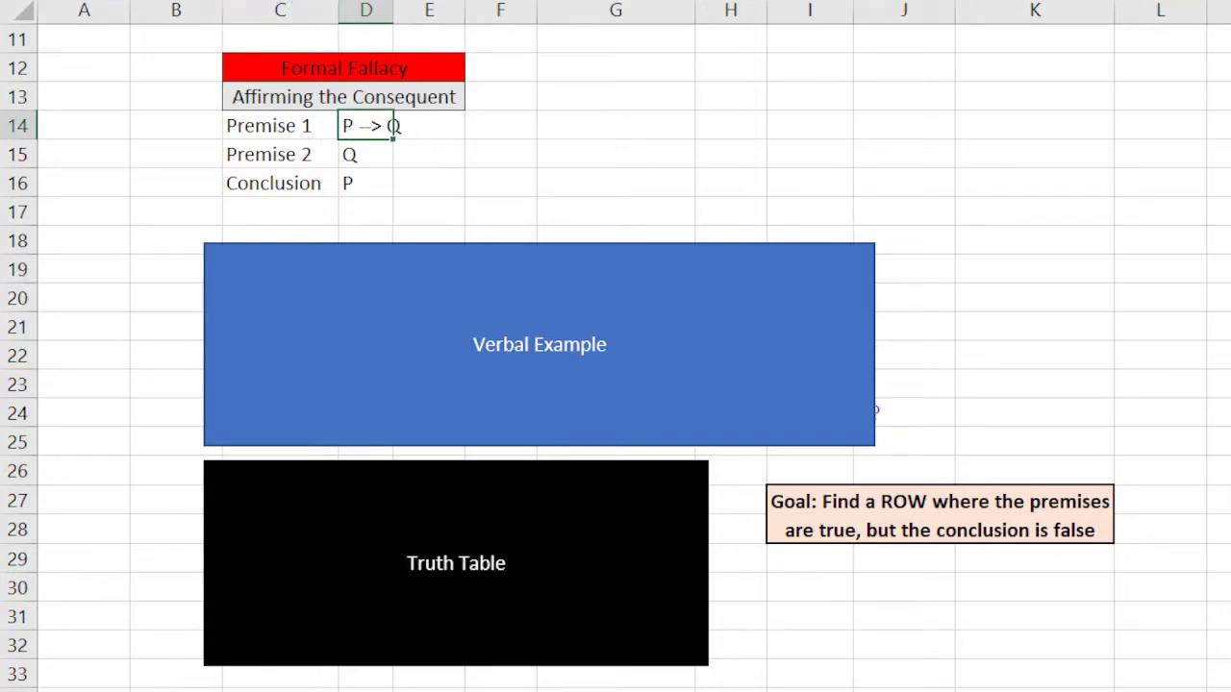
click(356, 156)
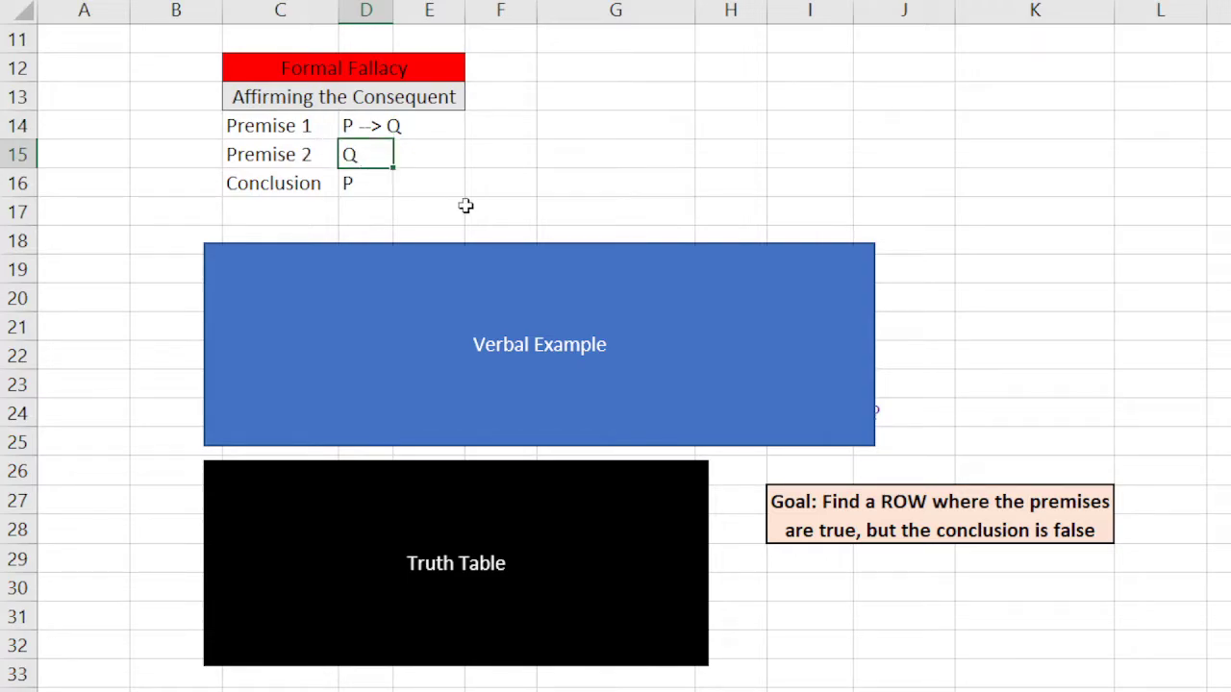
click(304, 187)
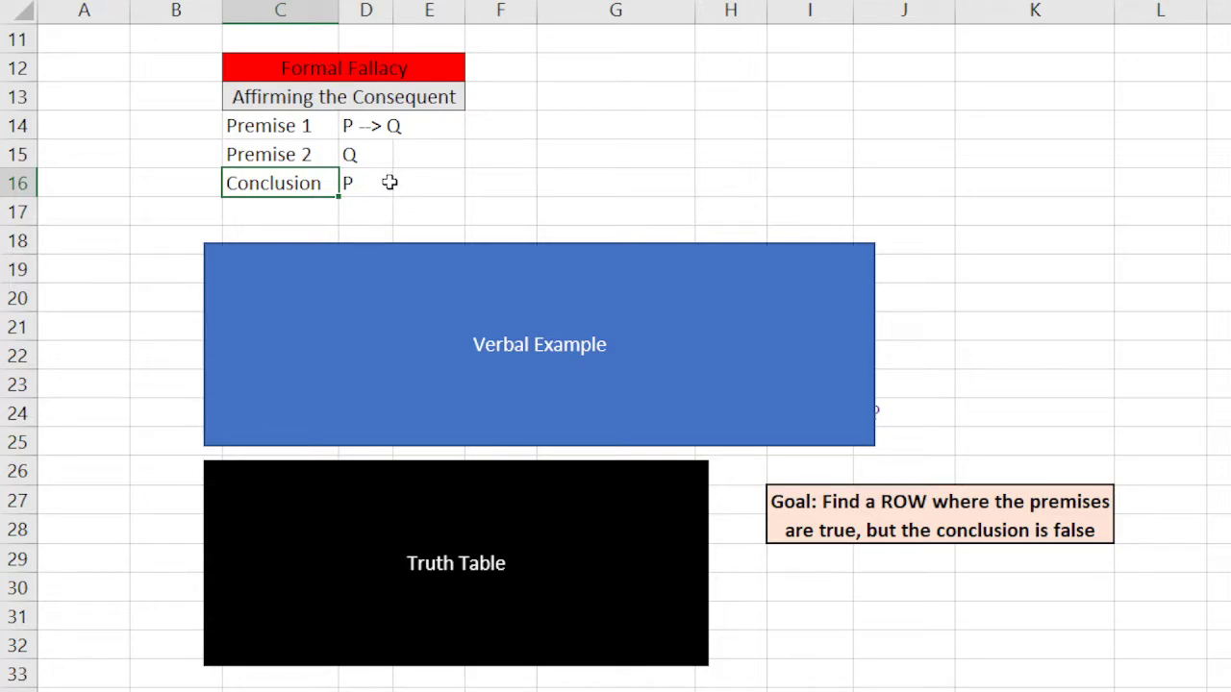
click(460, 173)
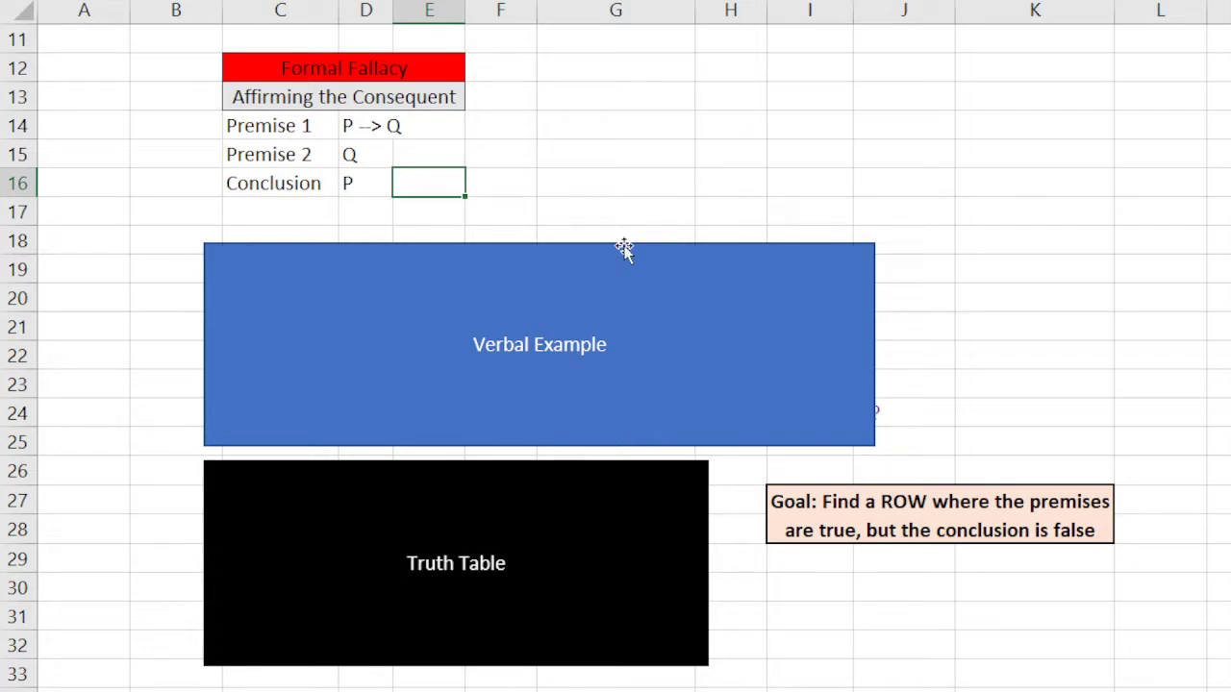
- Move the Verbal Example and Truth Table cover shapes away to uncover the example sentences and the blank truth table
click(523, 358)
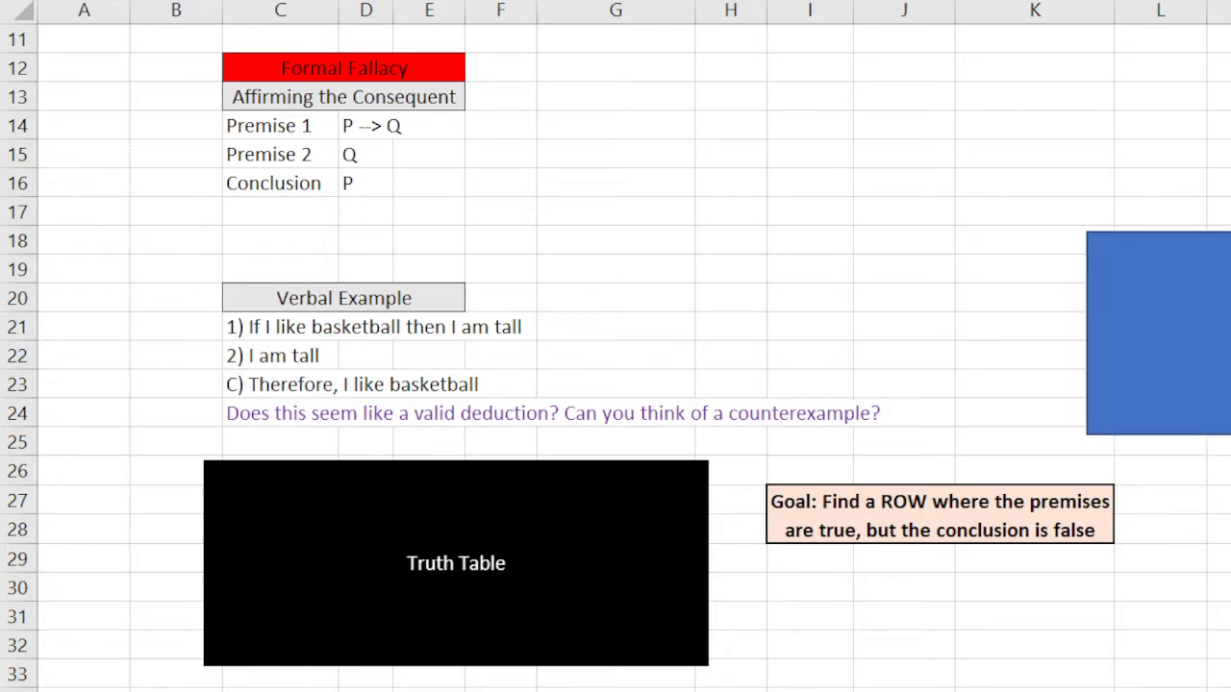
click(1154, 358)
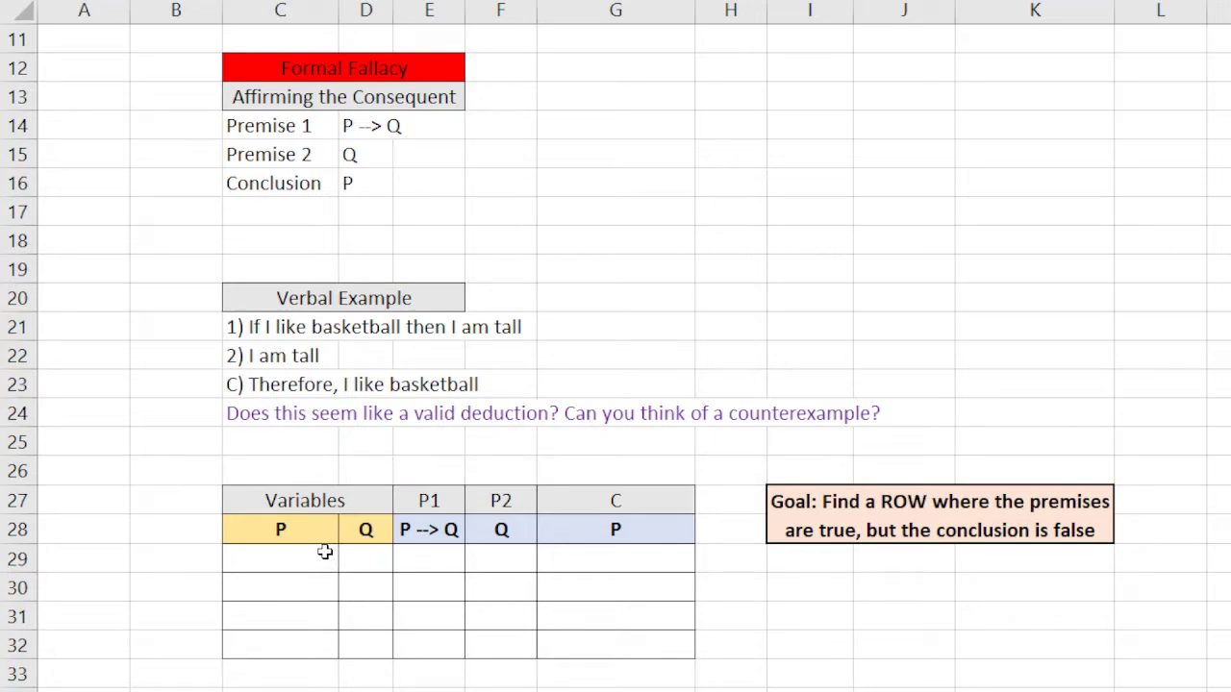
drag(308, 500, 340, 635)
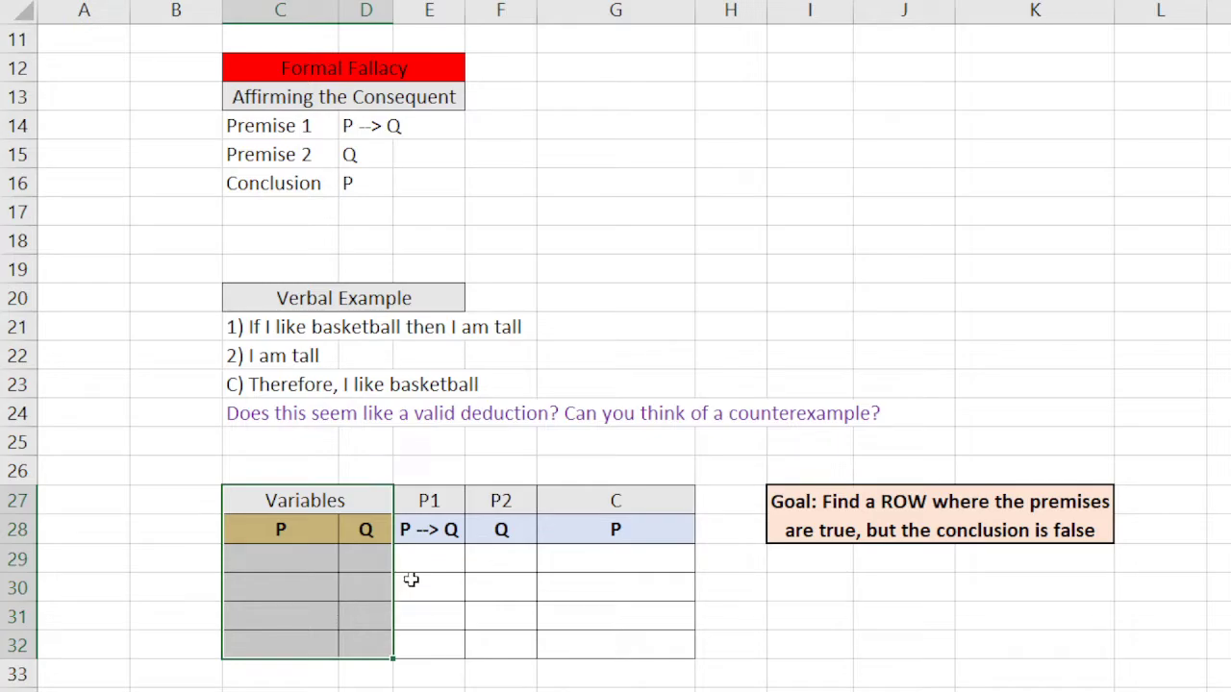
drag(435, 503, 440, 533)
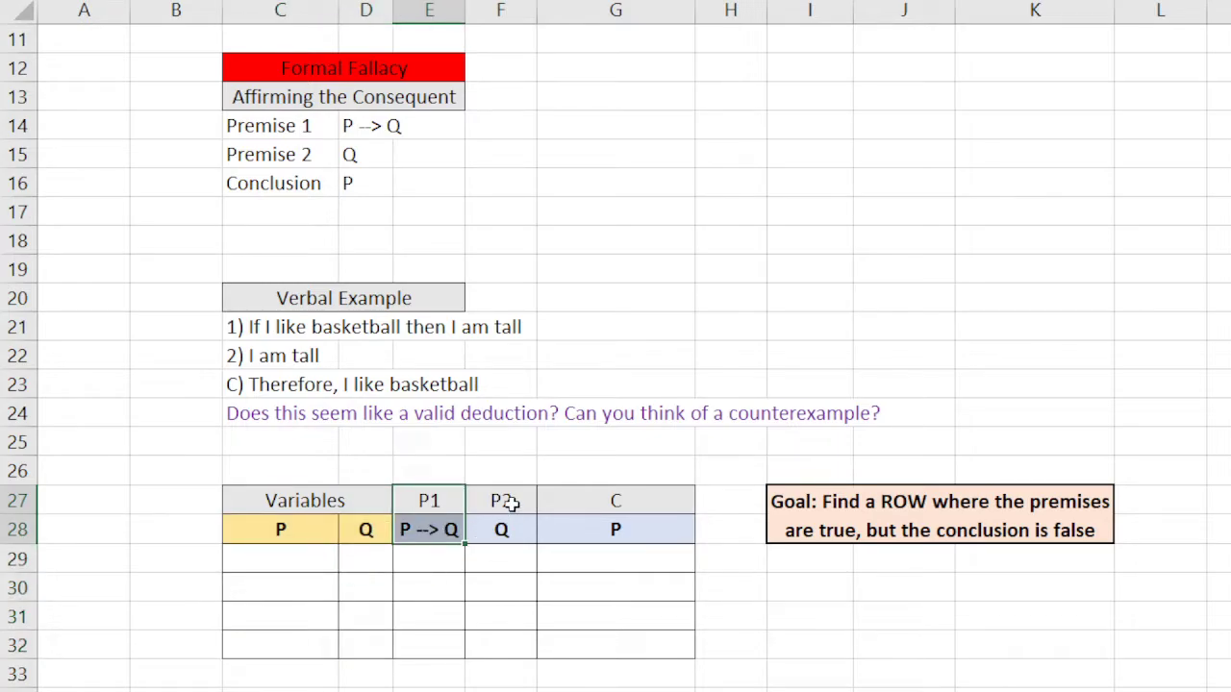
drag(508, 500, 508, 527)
drag(575, 504, 579, 530)
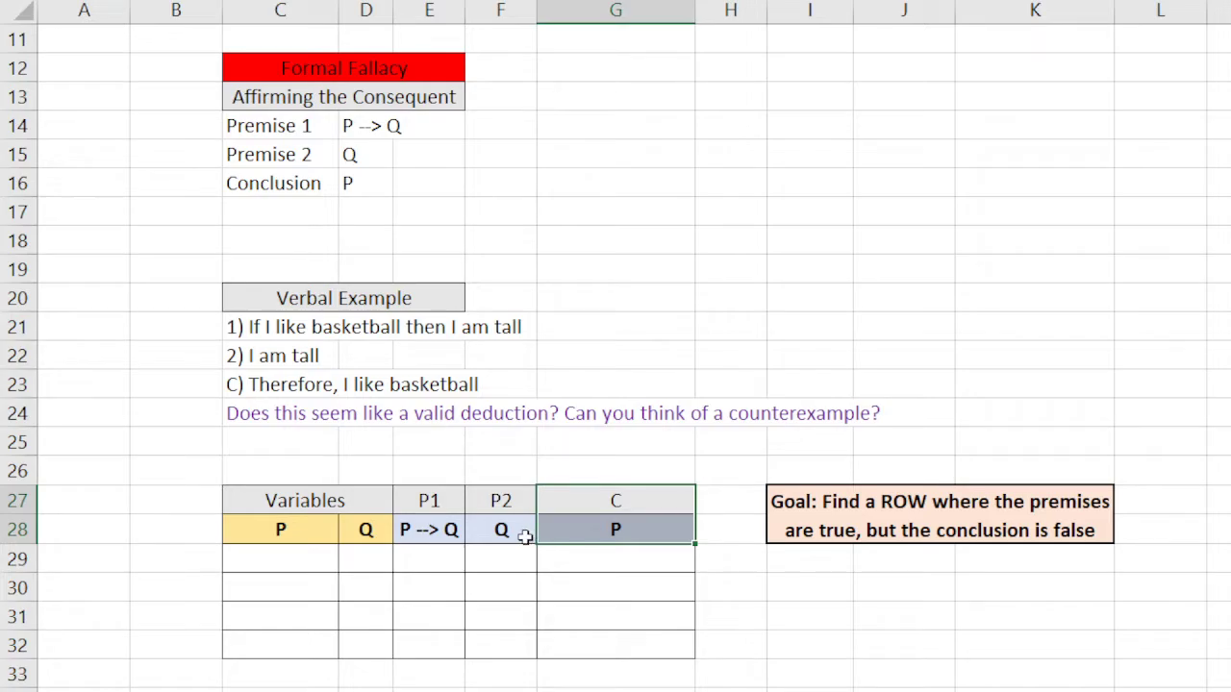
click(900, 515)
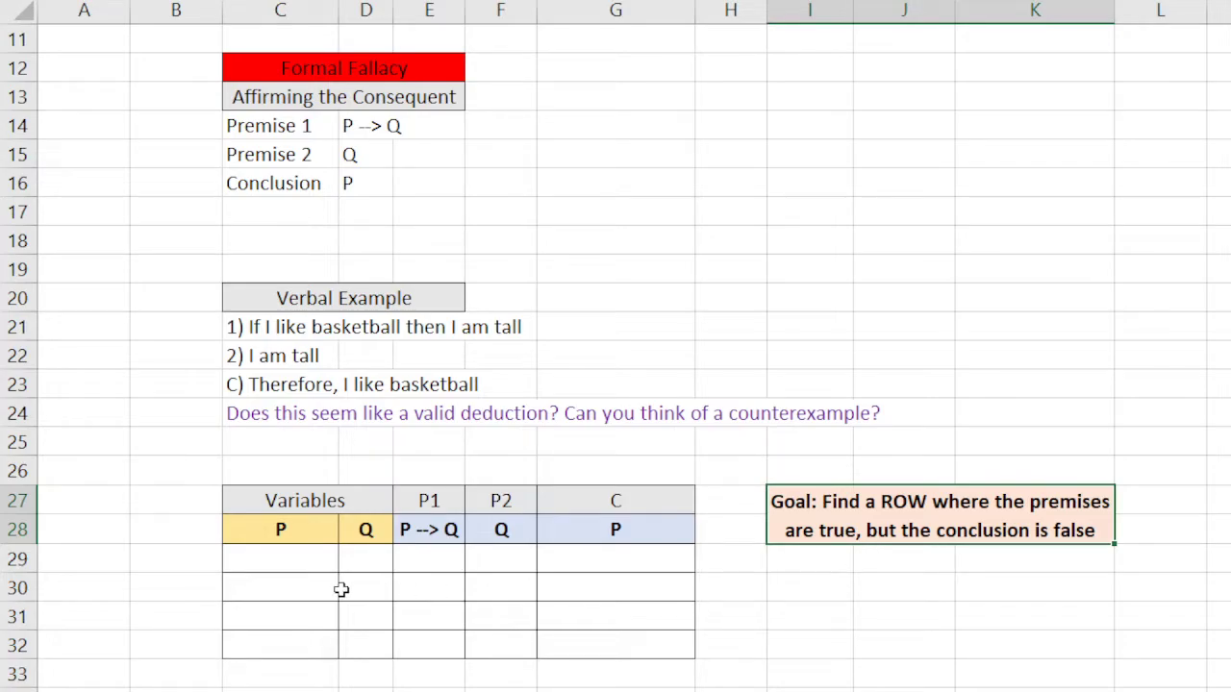
- Fill the P variable column of the truth table, C29 to C32, with T, T, F, F
click(310, 567)
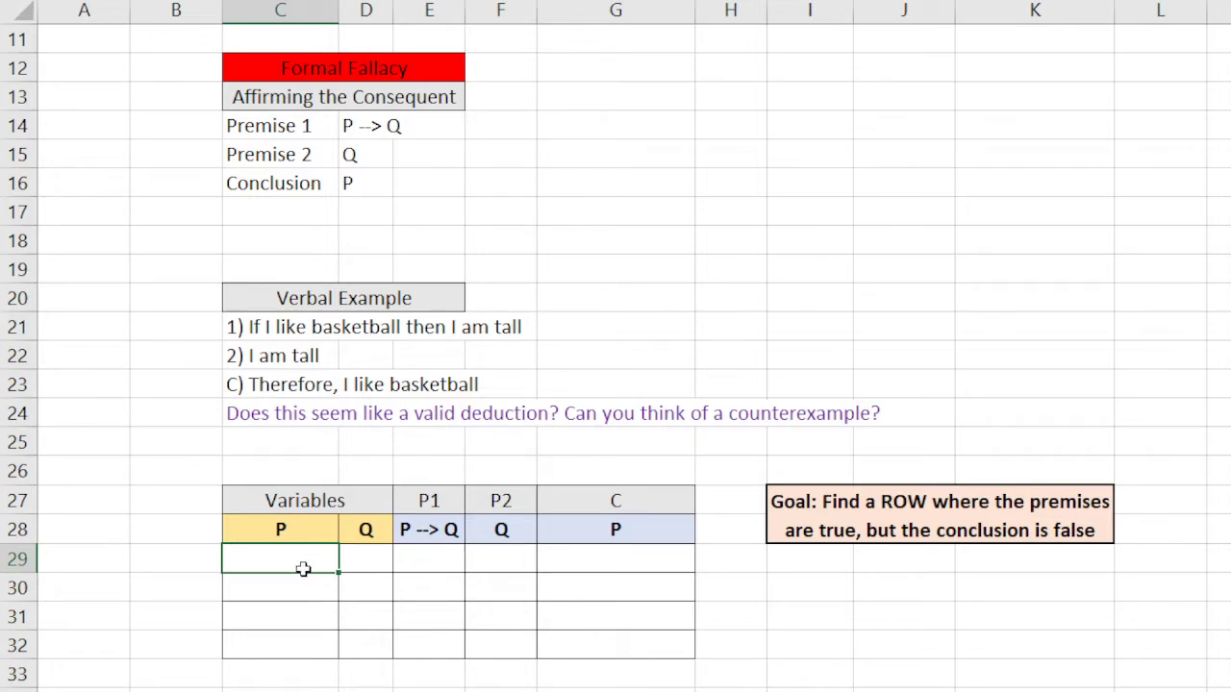
text(T)
key(Return)
text(T)
key(Return)
text(F)
key(Return)
text(F)
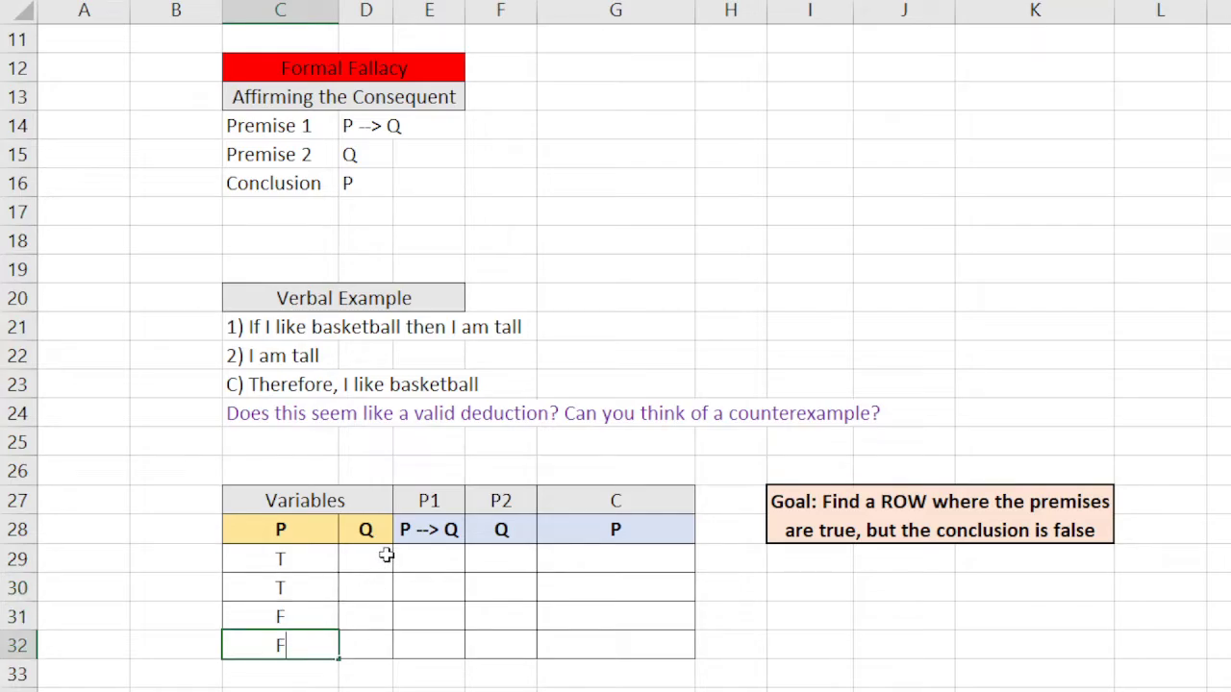
- Fill the Q variable column of the truth table, D29 to D32, with T, F, T, F
click(385, 554)
text(T)
key(Return)
text(F)
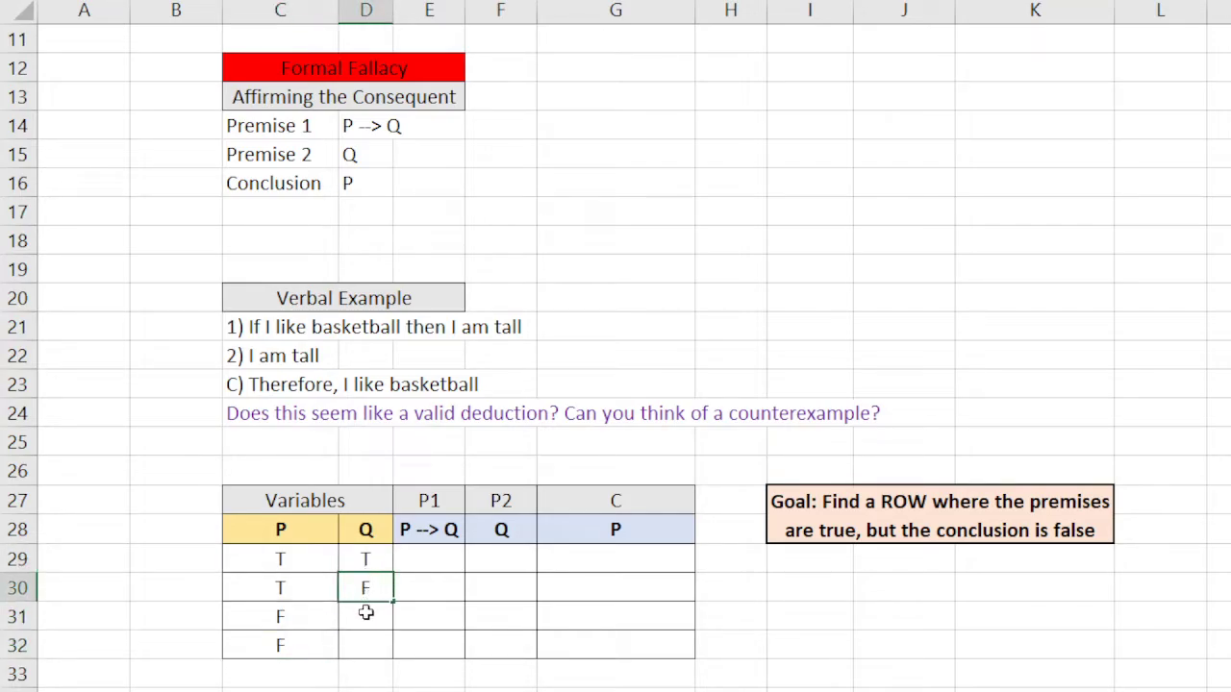
key(Return)
text(T)
key(Return)
text(F)
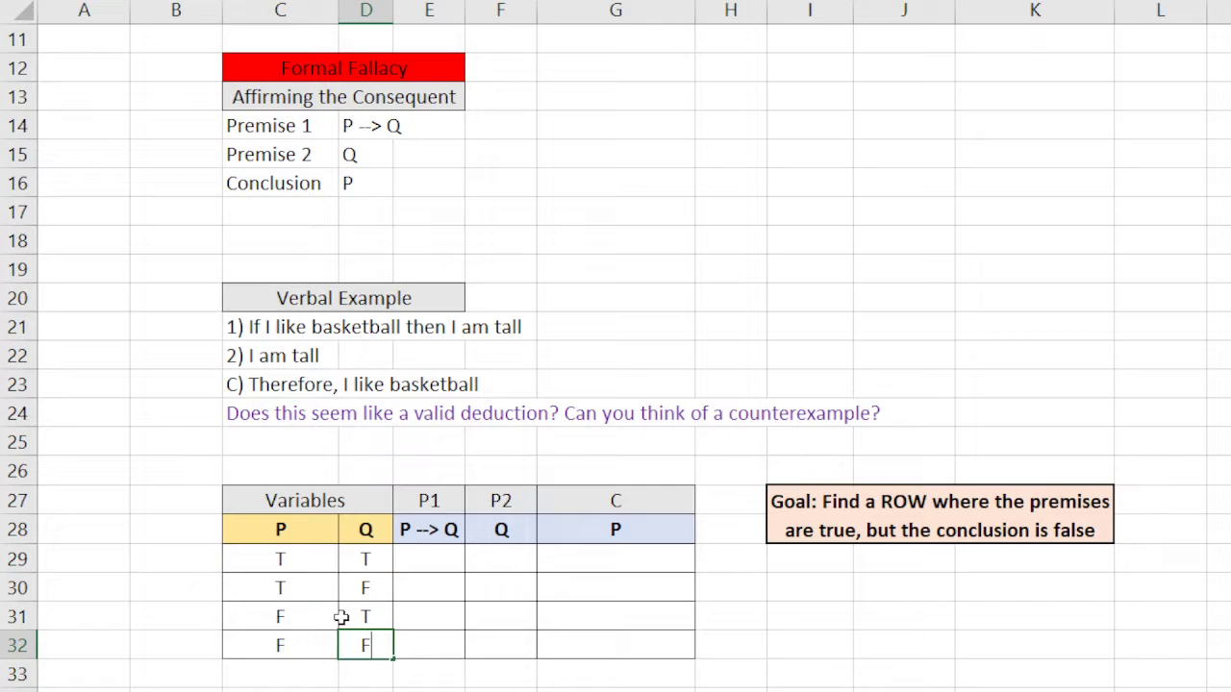
click(344, 616)
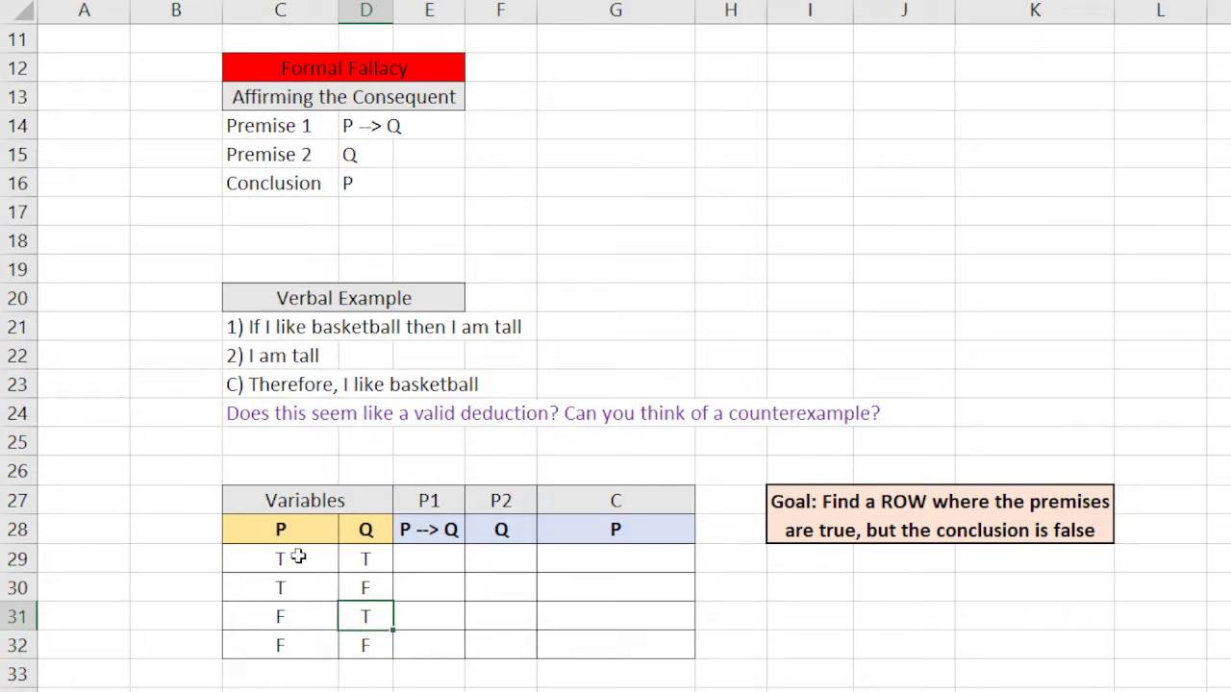
- Examine the combinations of P and Q truth values across the four rows of the table
drag(289, 553, 343, 643)
click(344, 634)
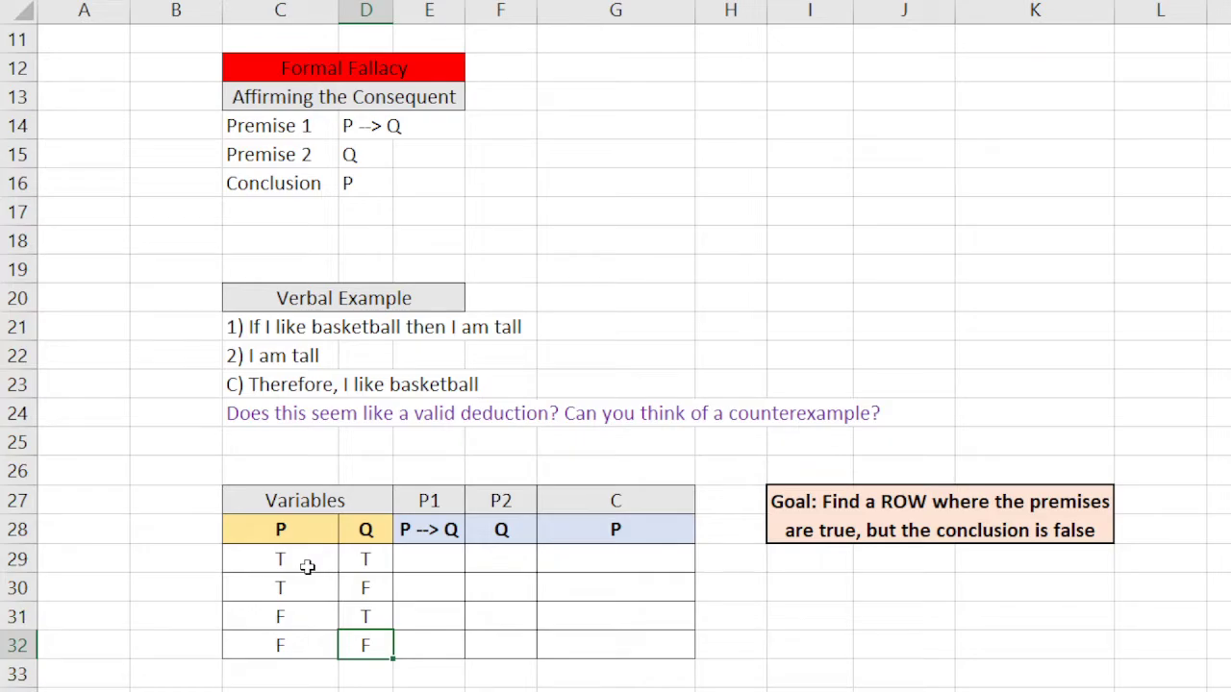
drag(307, 567, 358, 574)
drag(320, 651, 348, 643)
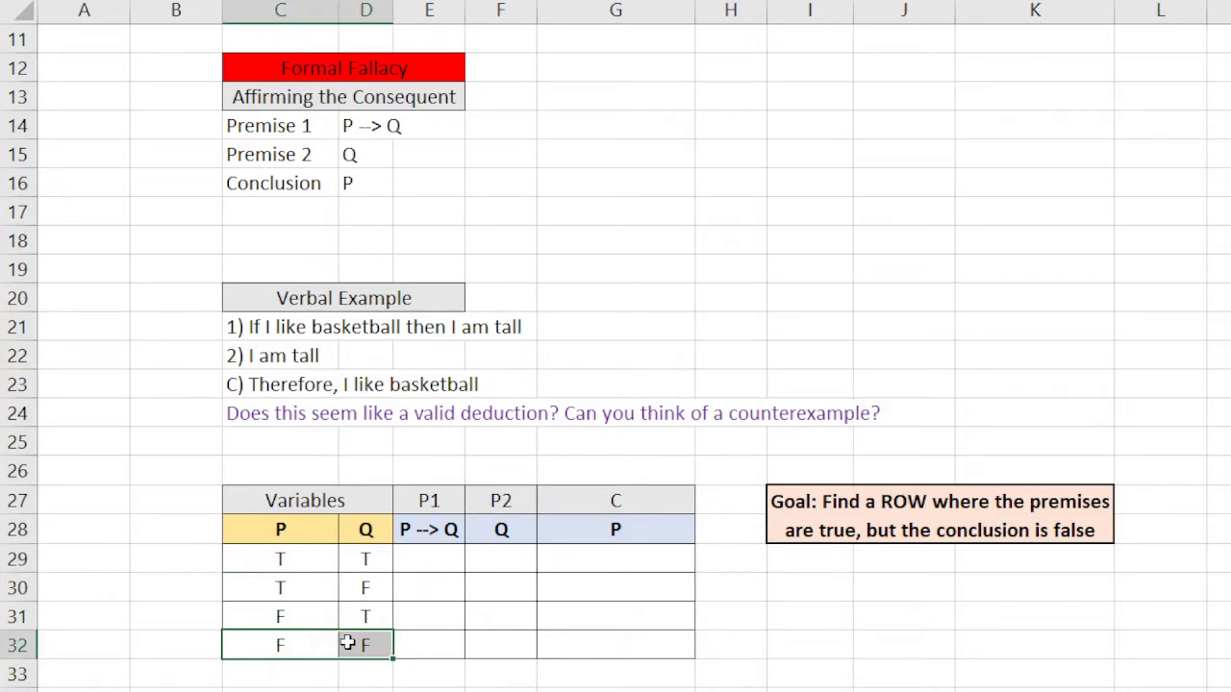
click(322, 585)
click(358, 618)
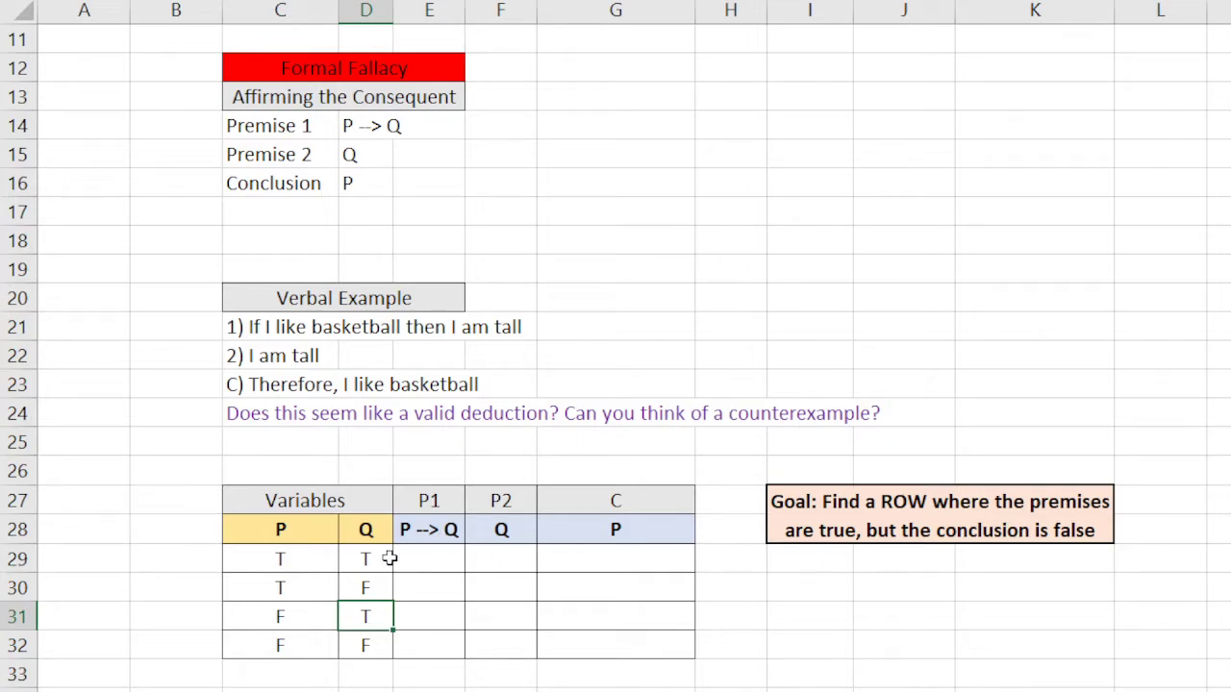
- Fill the premise 1 column (P --> Q), E29 to E32, with T, F, T, T from each row's P and Q values
click(329, 558)
click(355, 557)
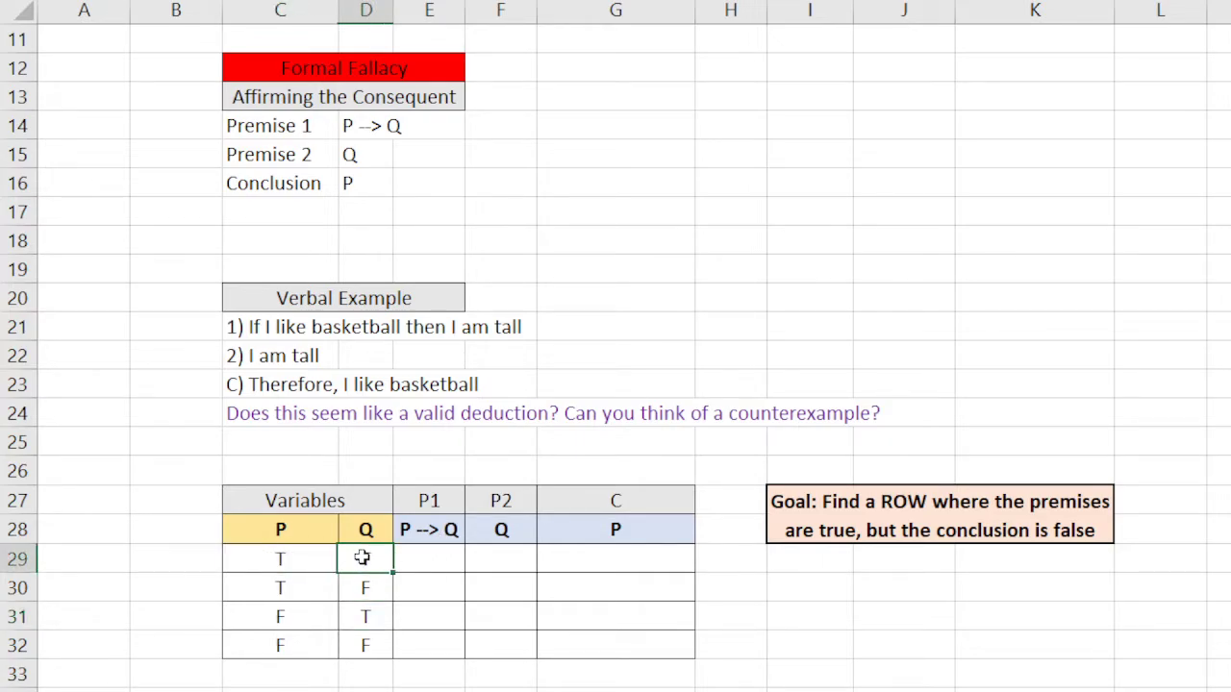
click(411, 561)
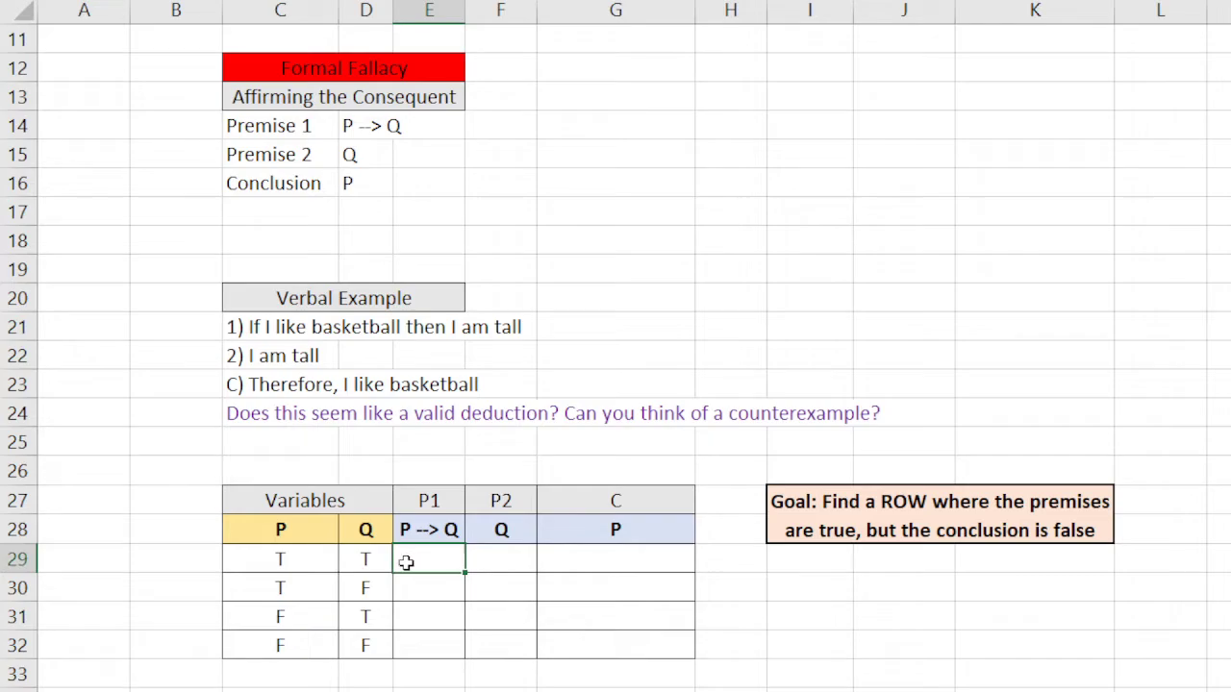
text(T)
click(301, 591)
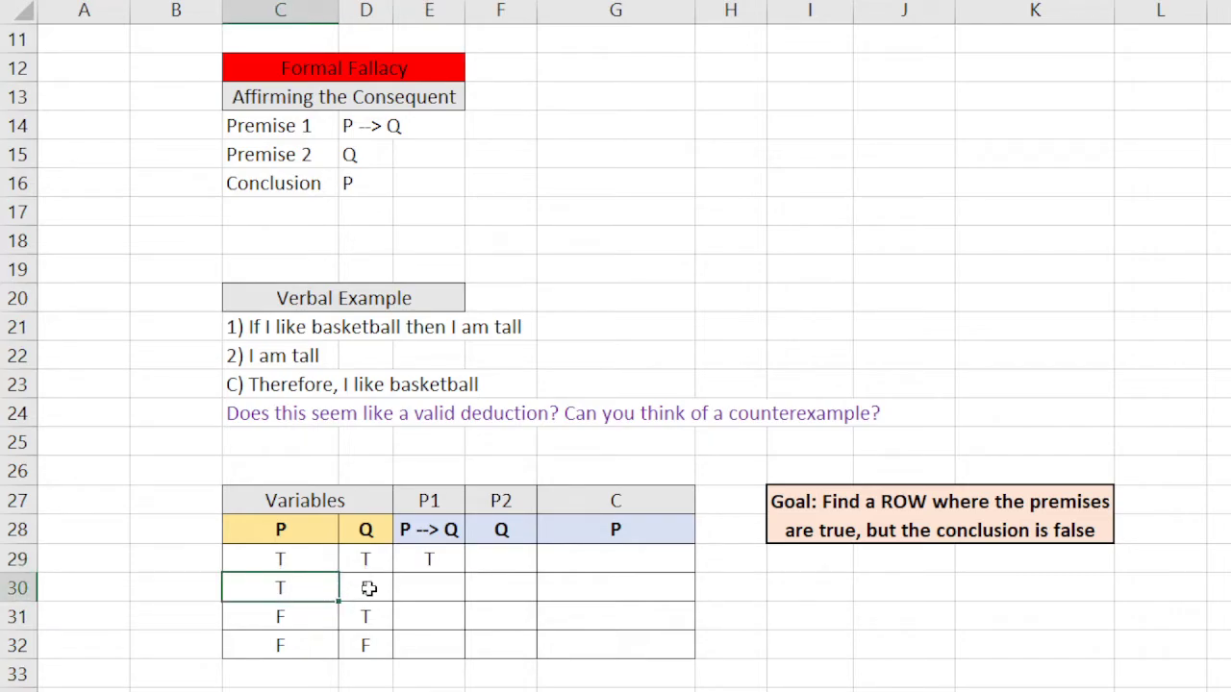
click(368, 588)
text(F)
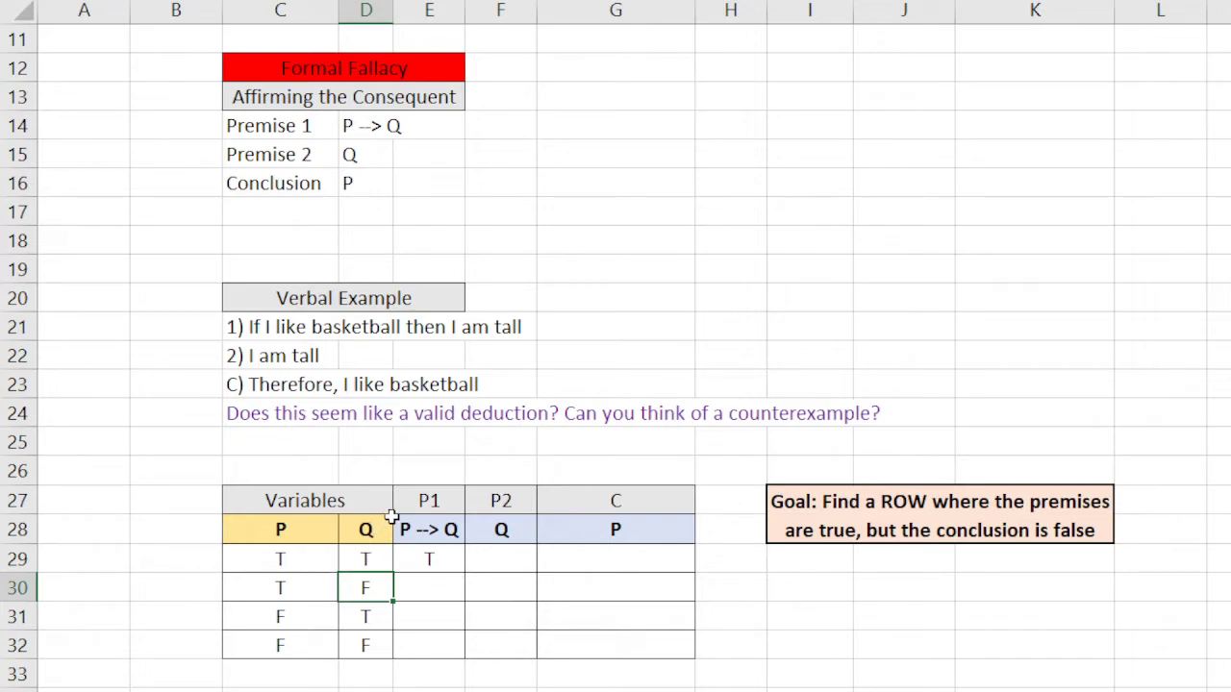
click(426, 588)
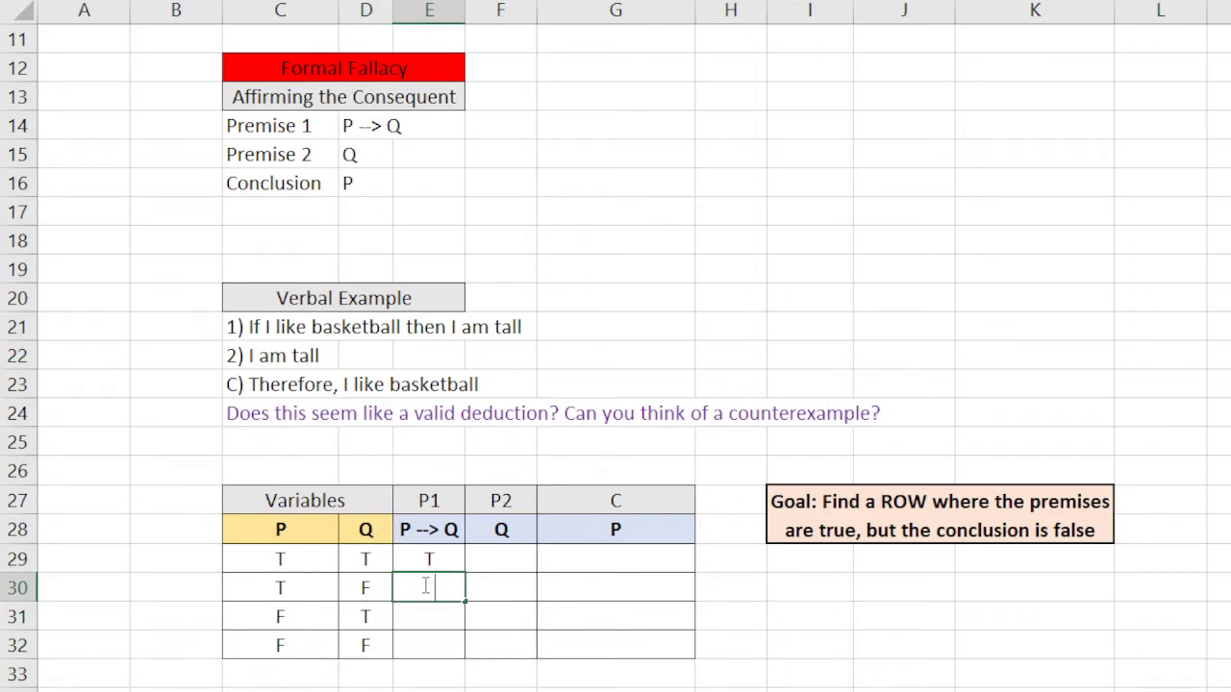
text(F)
click(298, 620)
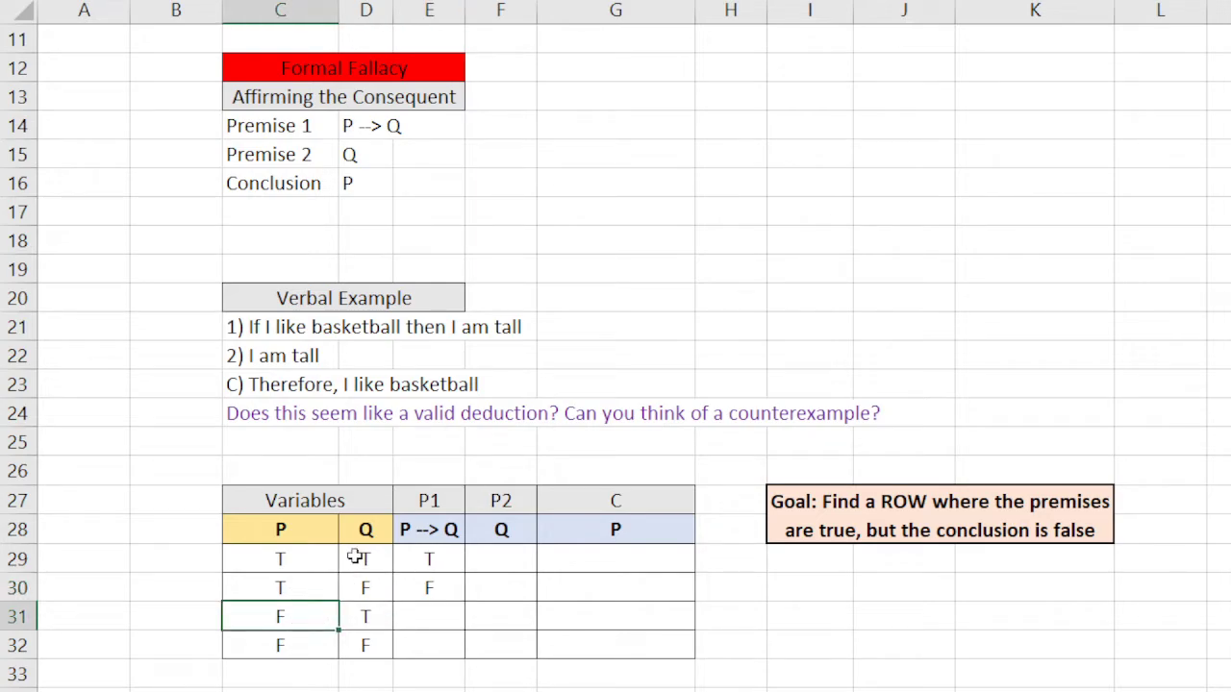
click(418, 625)
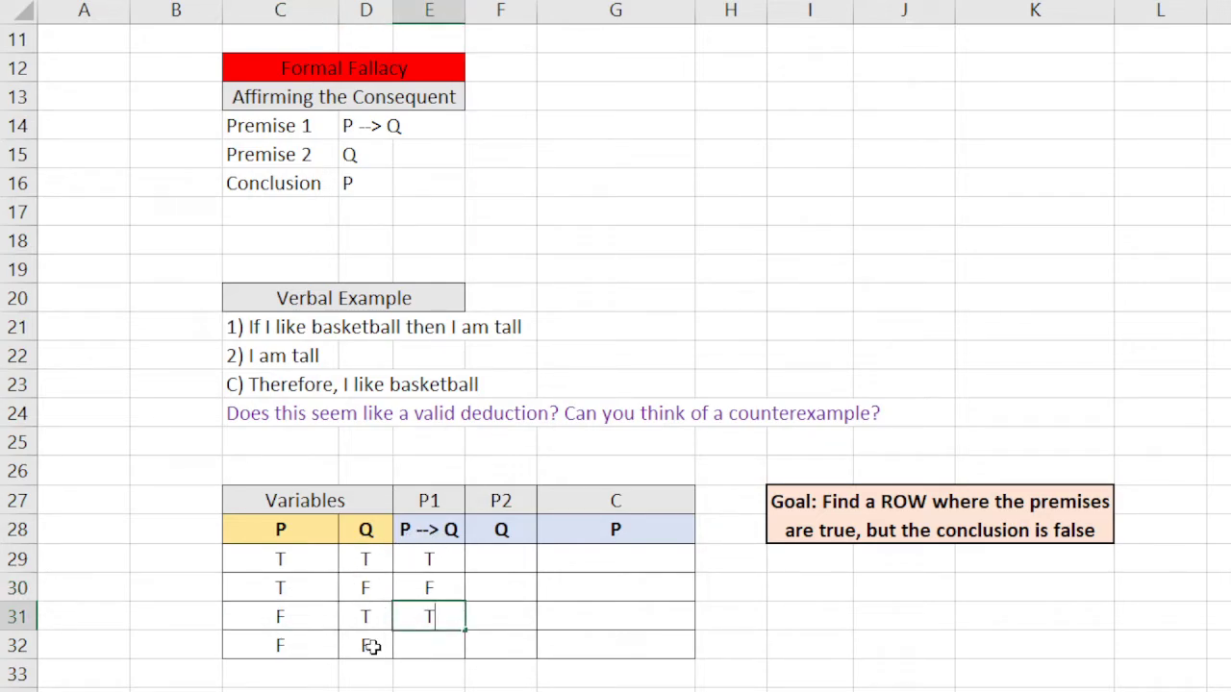
click(308, 646)
click(363, 643)
click(416, 643)
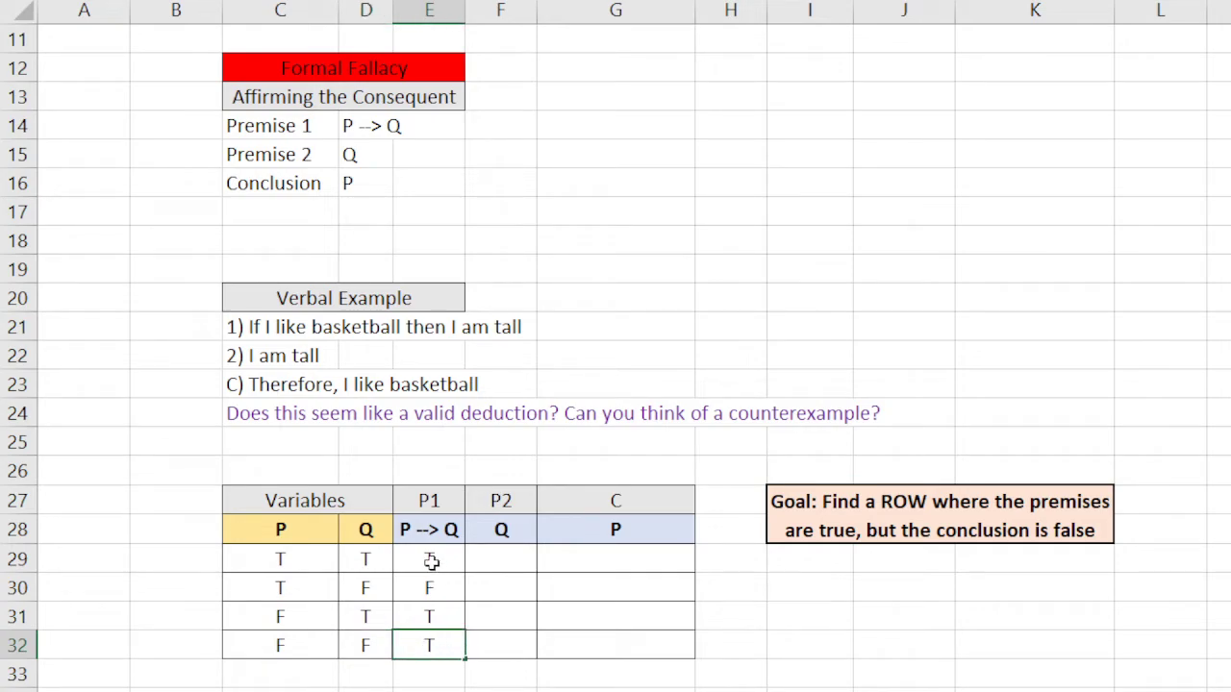
drag(437, 529, 434, 642)
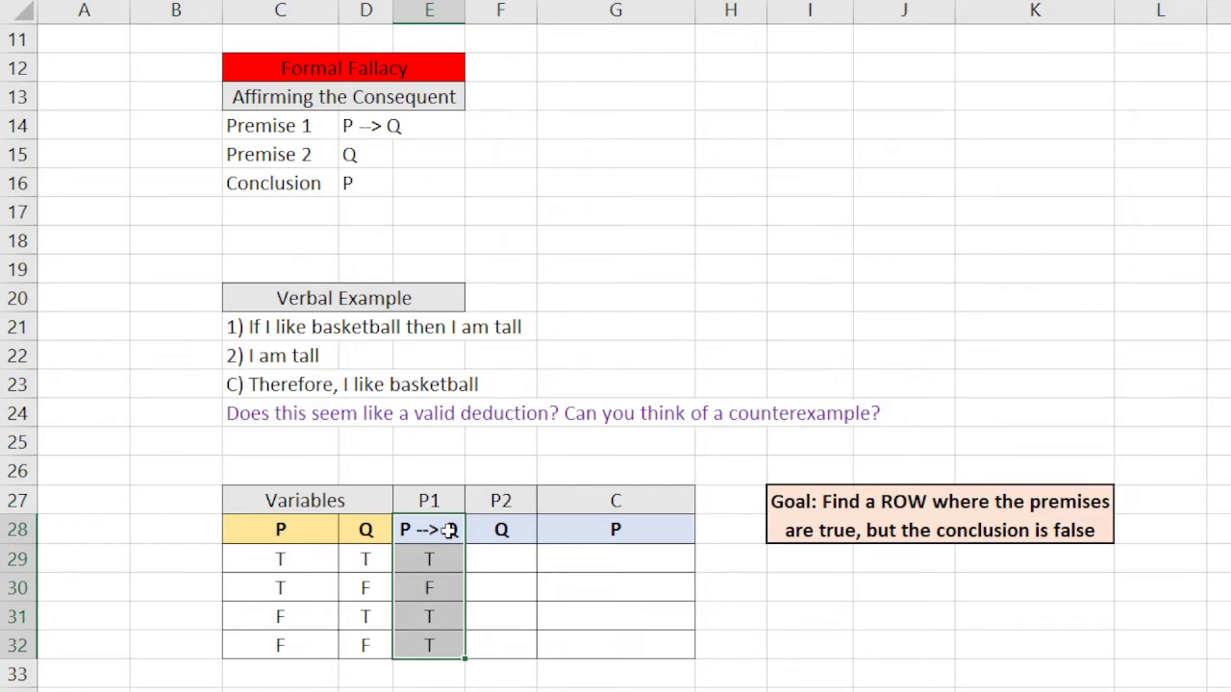
click(426, 585)
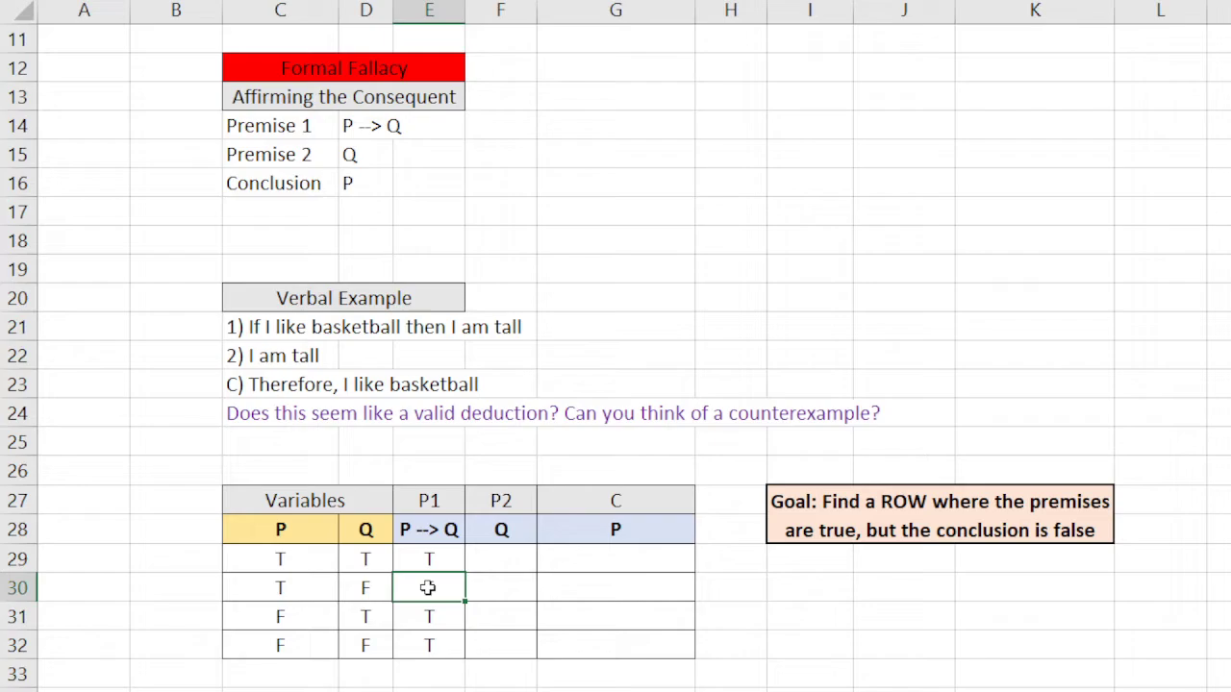
- Fill the premise 2 column (Q), F29 to F32, with T, F, T, F to match the Q variable column
drag(376, 562, 368, 643)
click(483, 565)
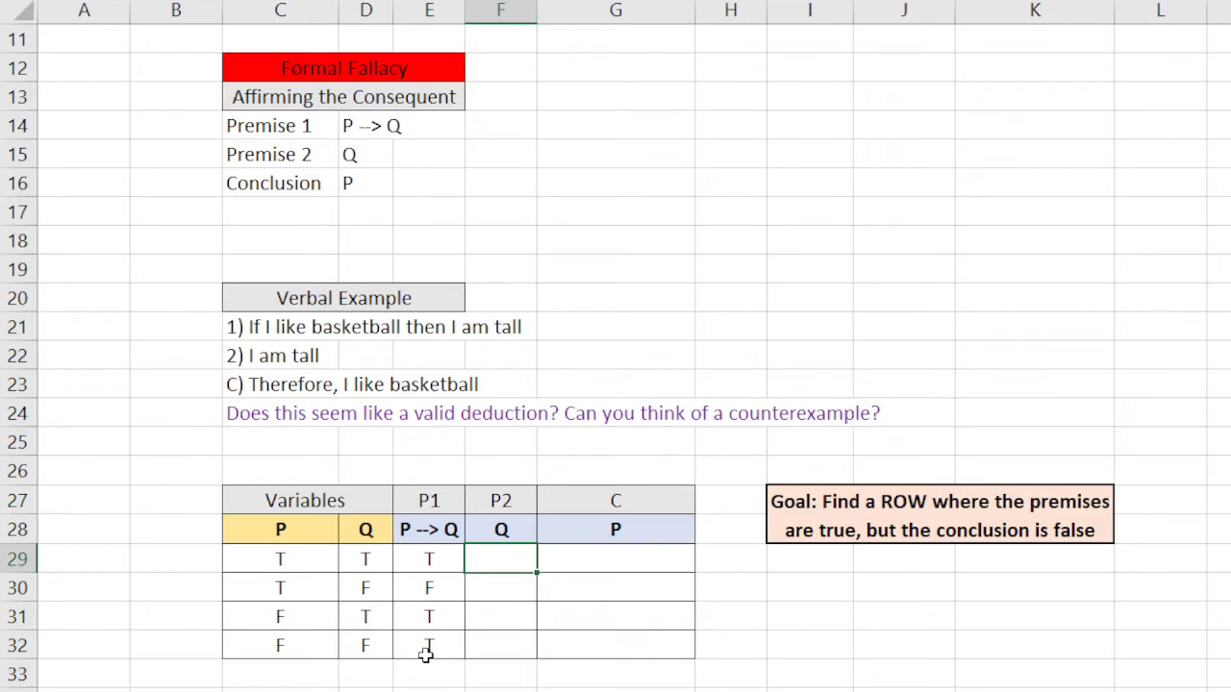
text(T)
click(486, 590)
text(F)
click(500, 616)
text(T)
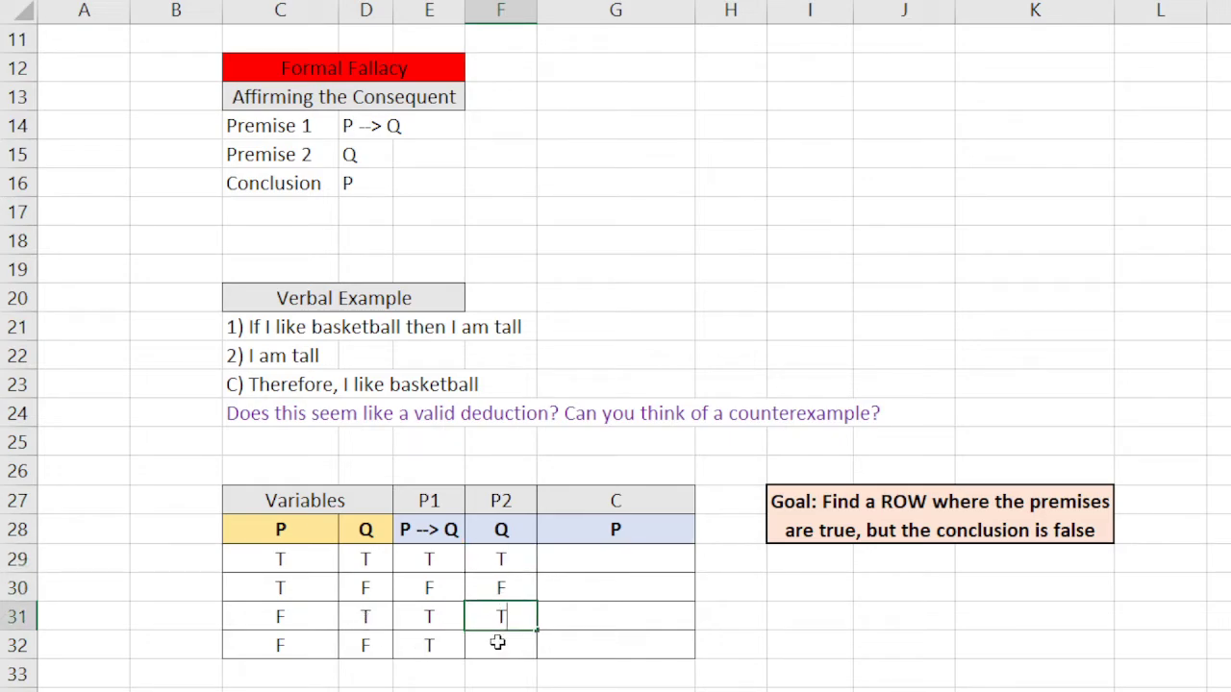
click(497, 643)
text(F)
- Fill the conclusion column (P), G29 to G32, with T, T, F, F to match the P variable column
click(615, 535)
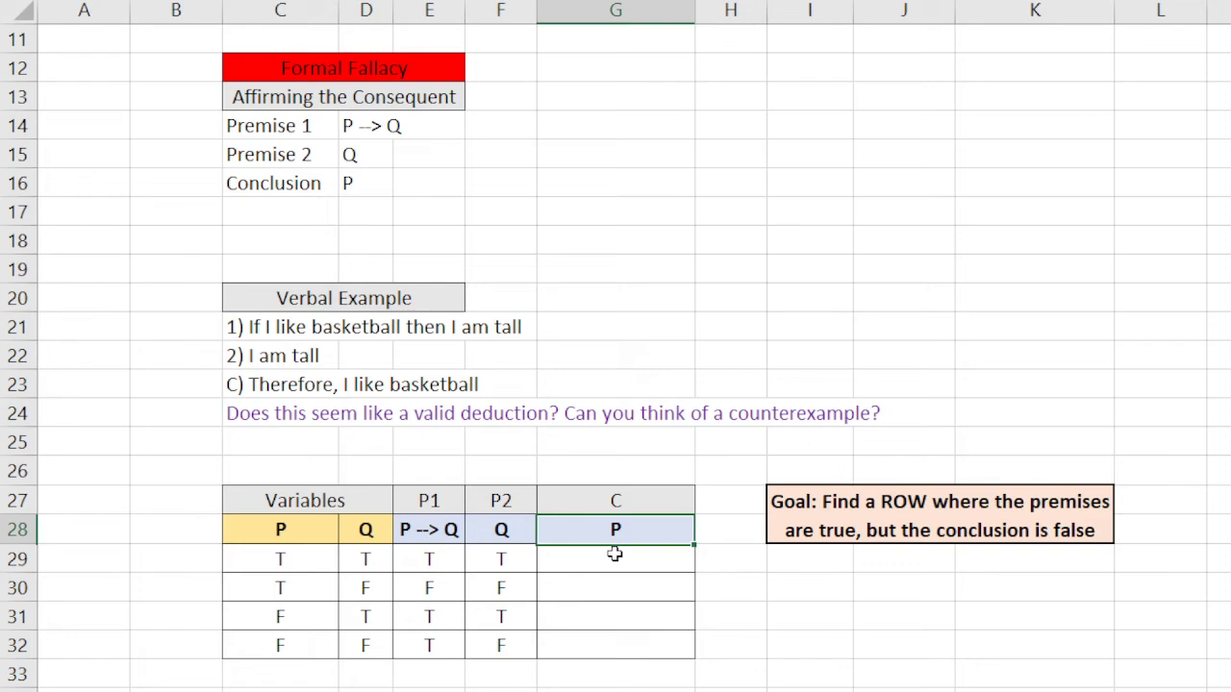
drag(613, 556, 613, 645)
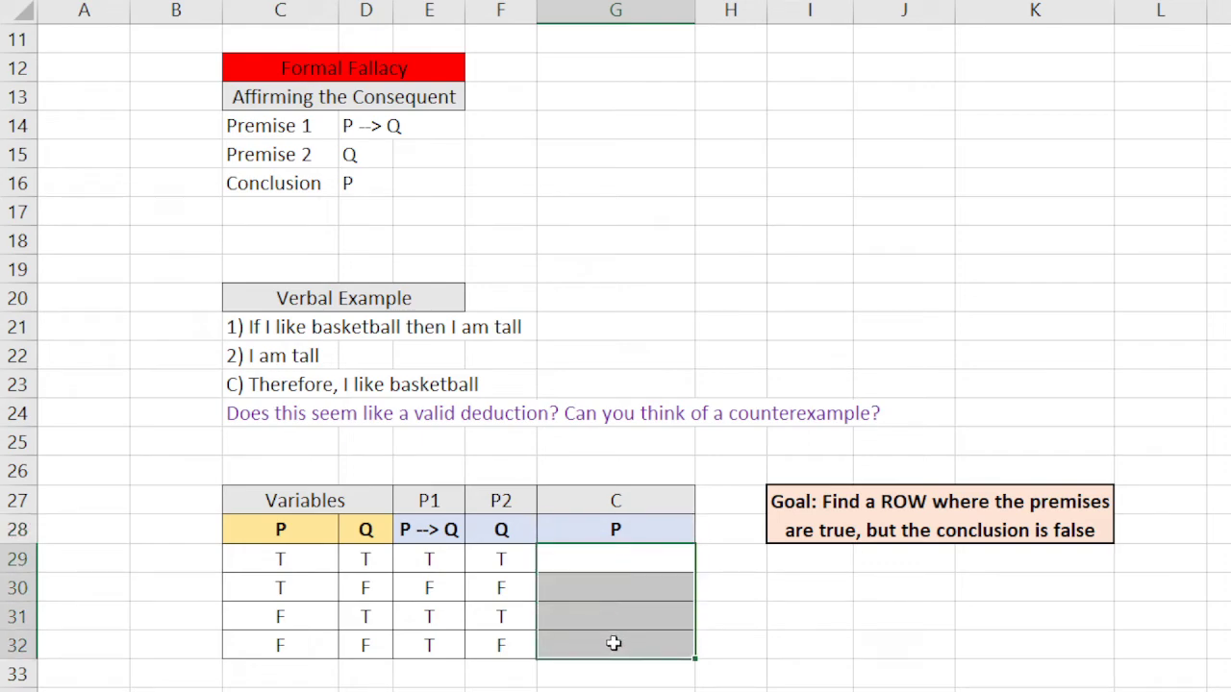
click(312, 570)
click(620, 567)
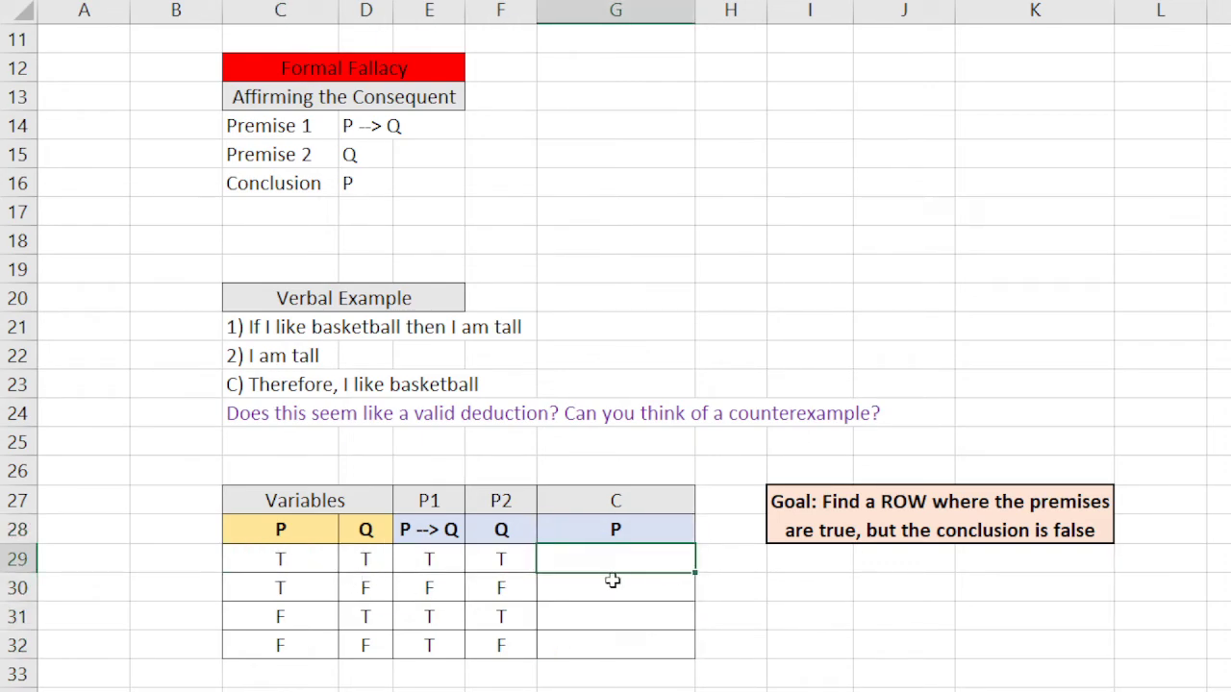
text(T)
click(610, 587)
text(T)
click(612, 620)
text(F)
click(614, 658)
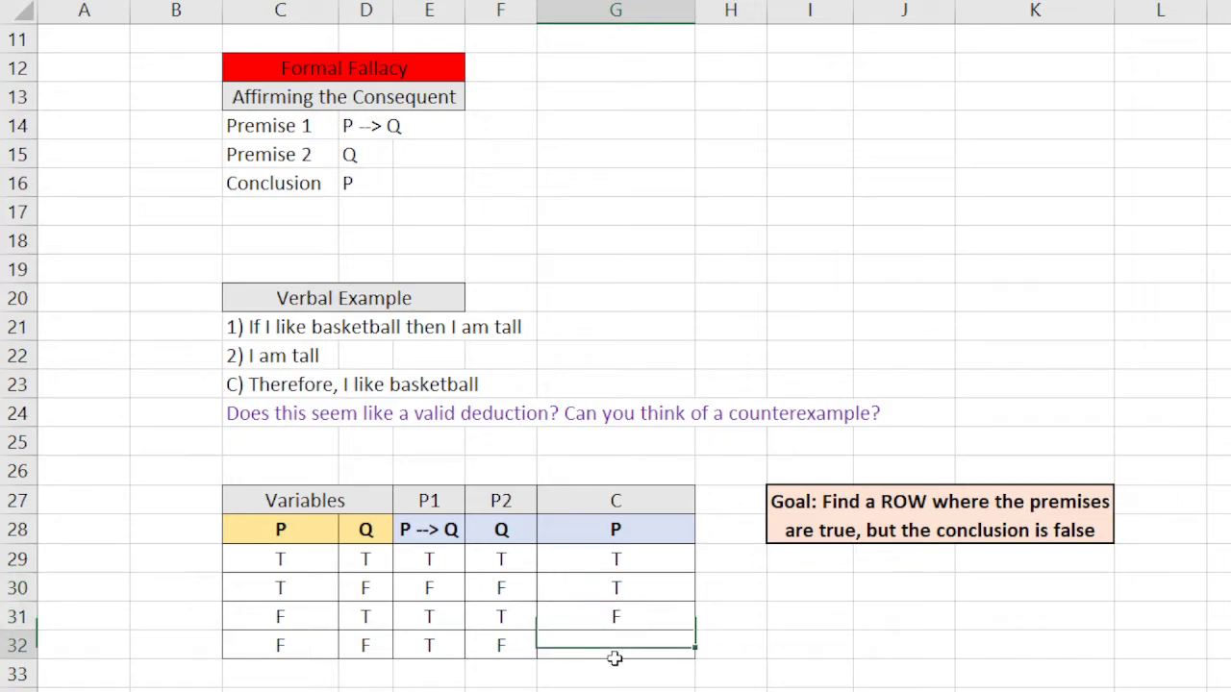
text(F)
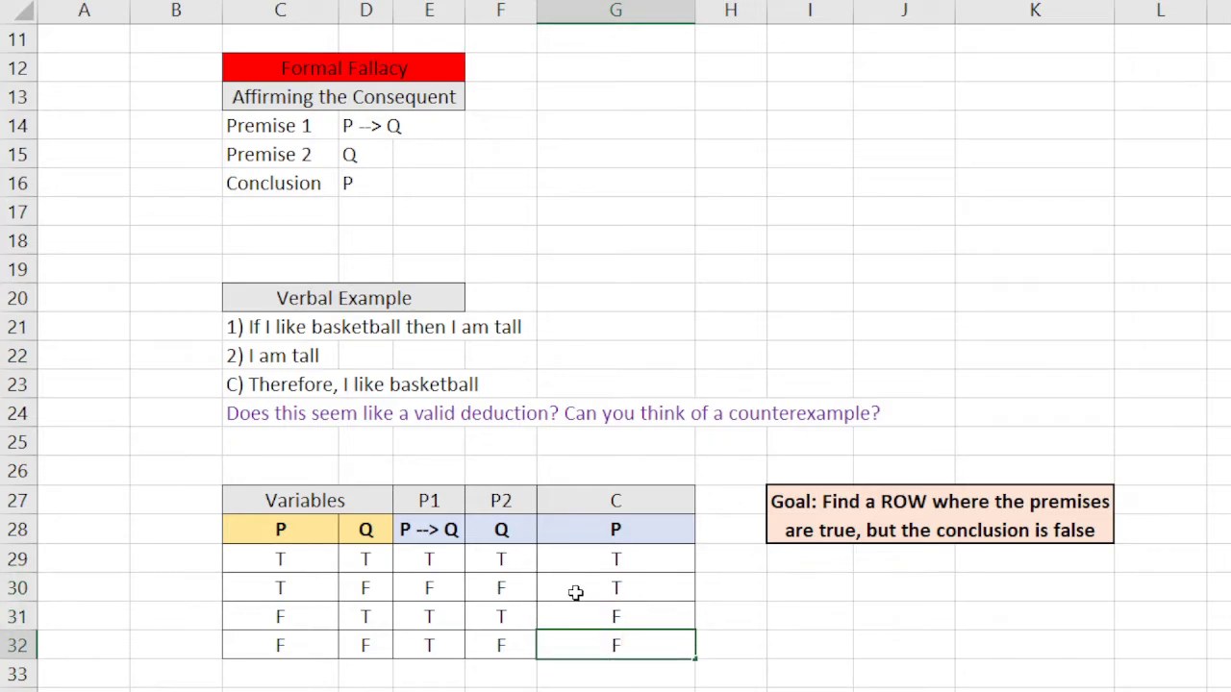
- Highlight E31 to G31 in yellow as the row where both premises are true but the conclusion is false
key(F2)
click(779, 589)
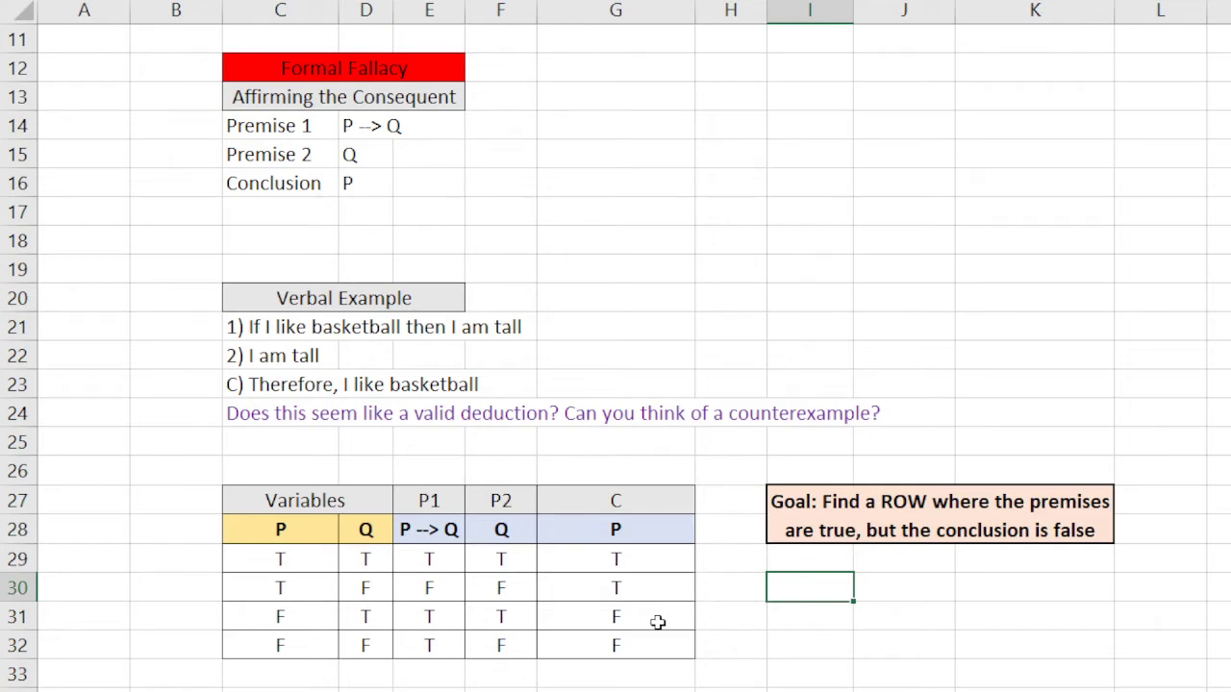
drag(658, 622, 648, 649)
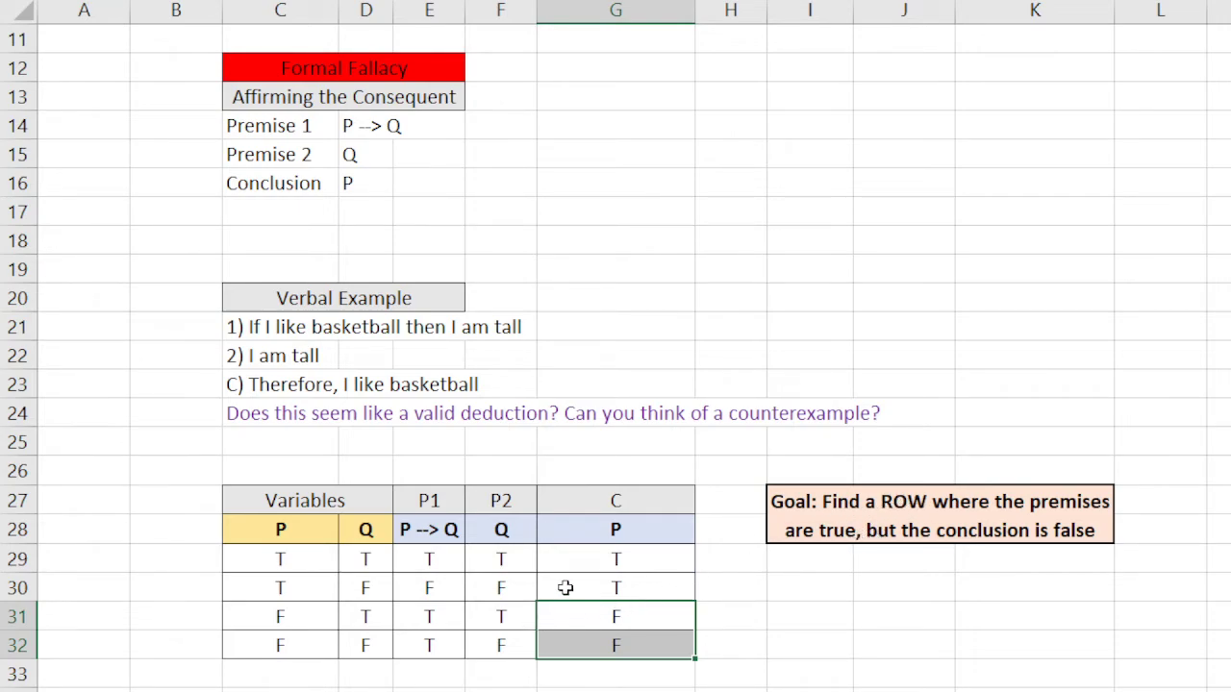
drag(460, 616, 577, 619)
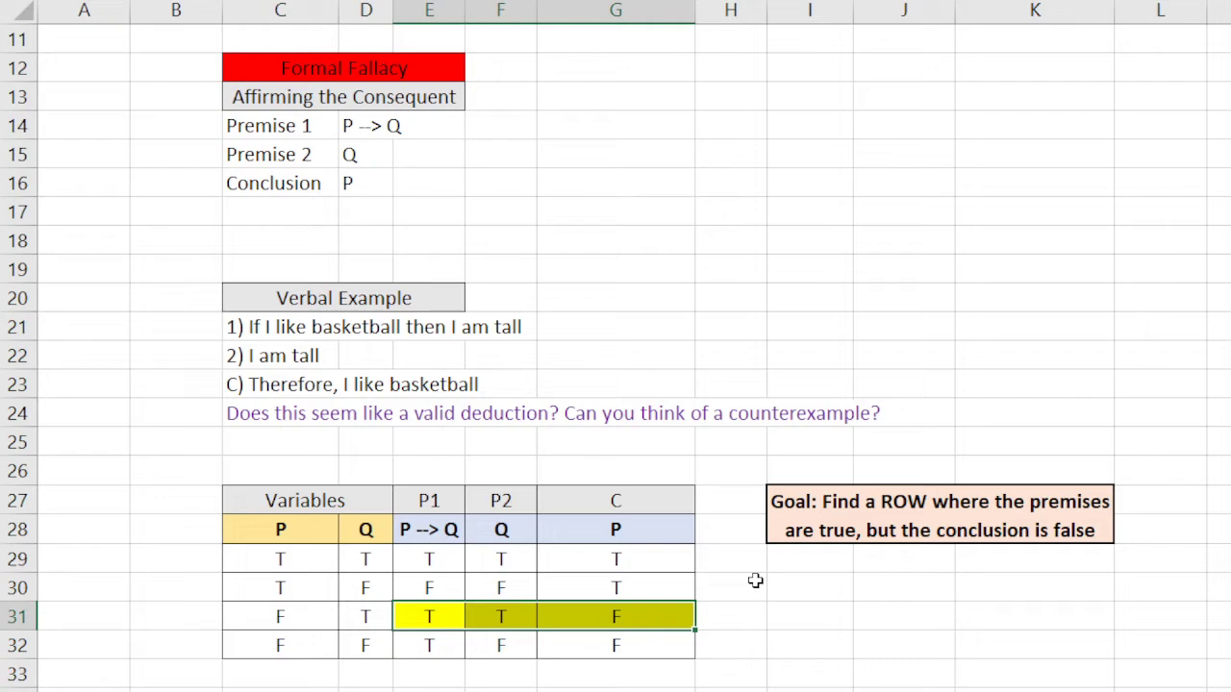
drag(754, 580, 812, 581)
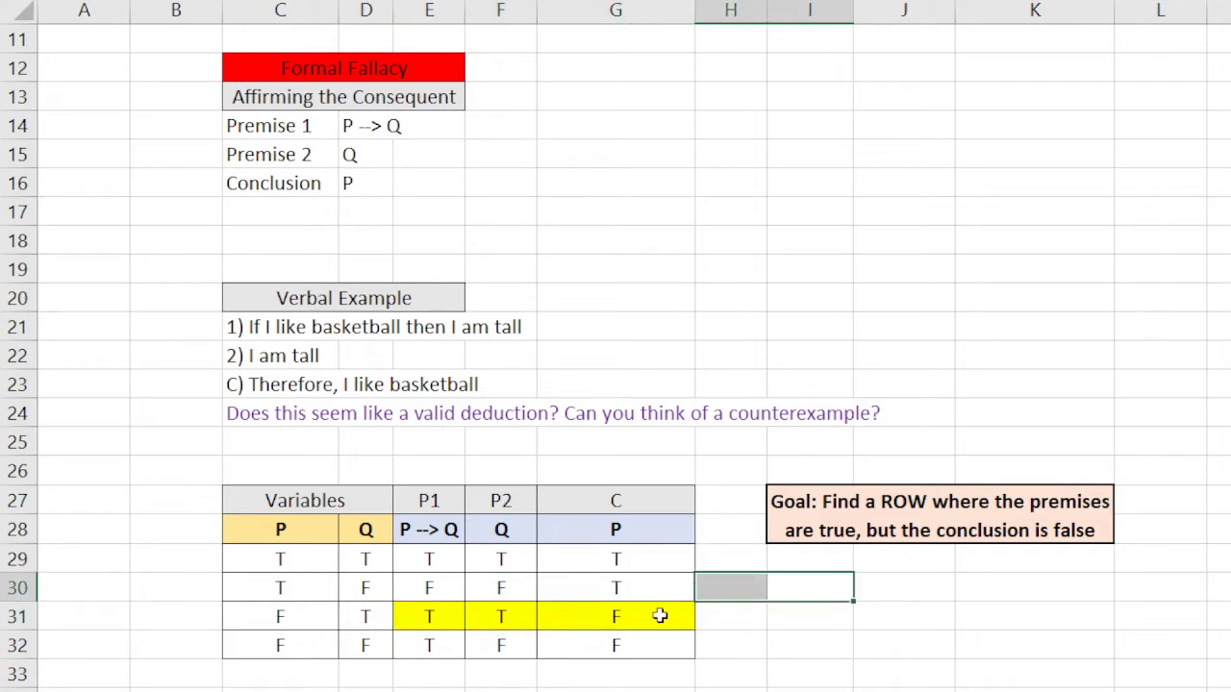
- Examine the premise and conclusion truth values in highlighted row 31 and compare them with rows 29 and 32
click(431, 614)
click(496, 617)
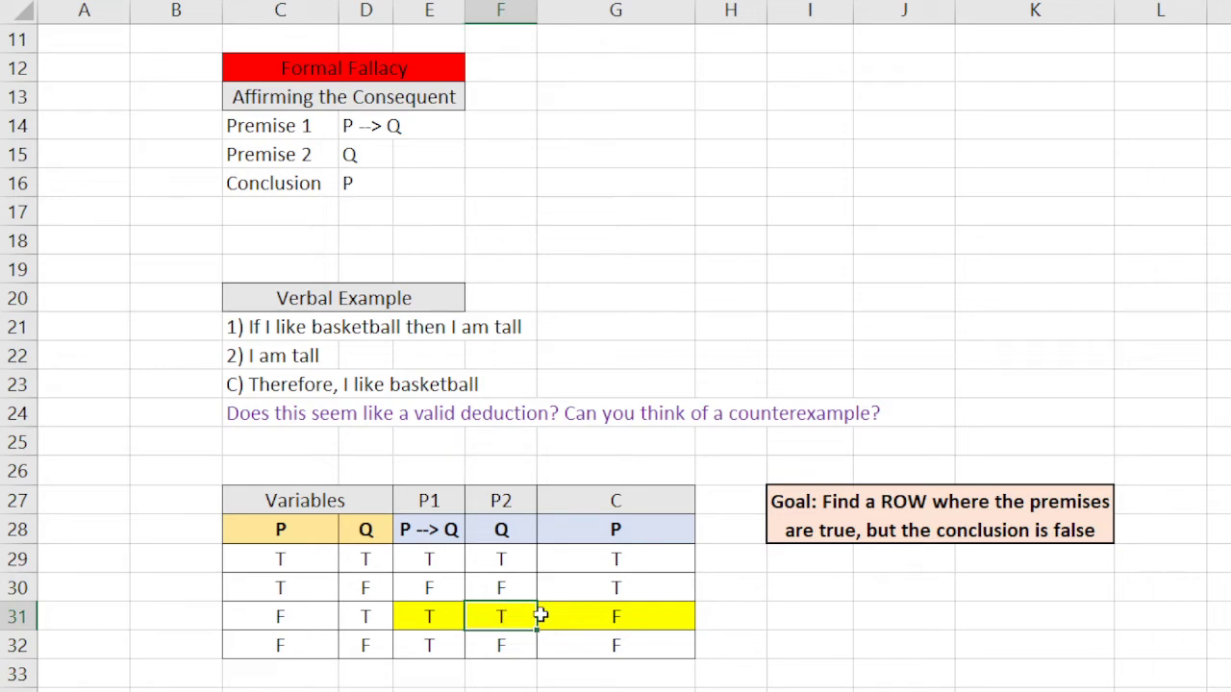
click(584, 613)
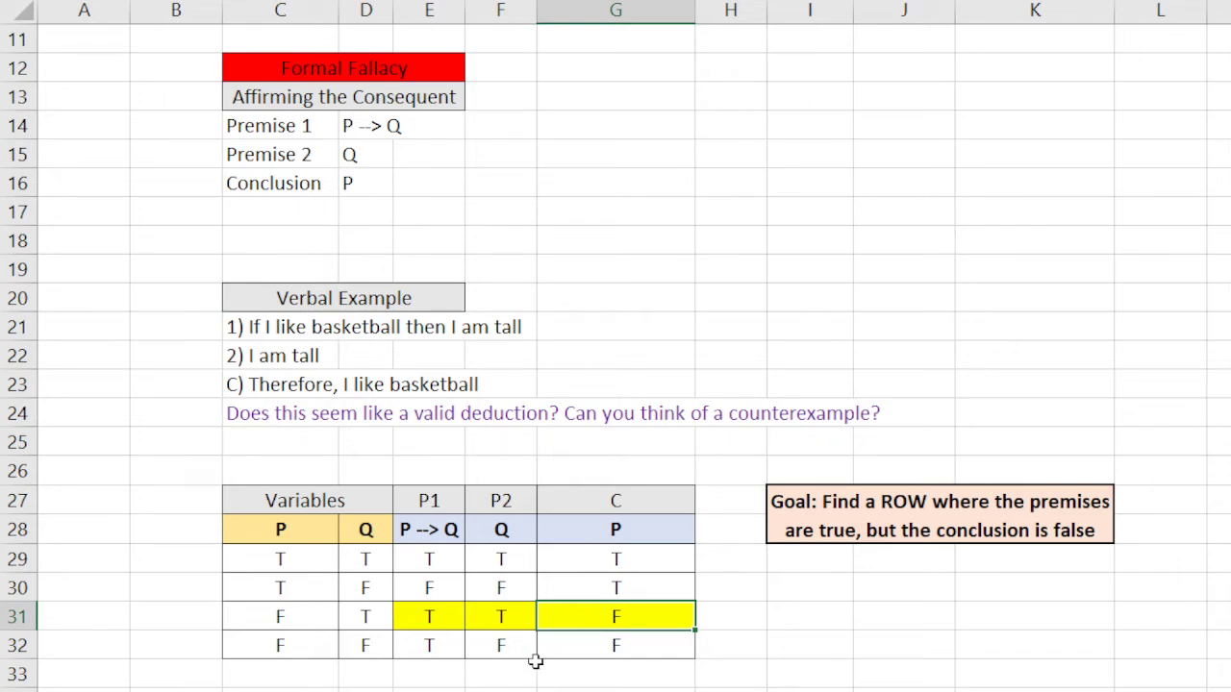
drag(430, 646, 597, 648)
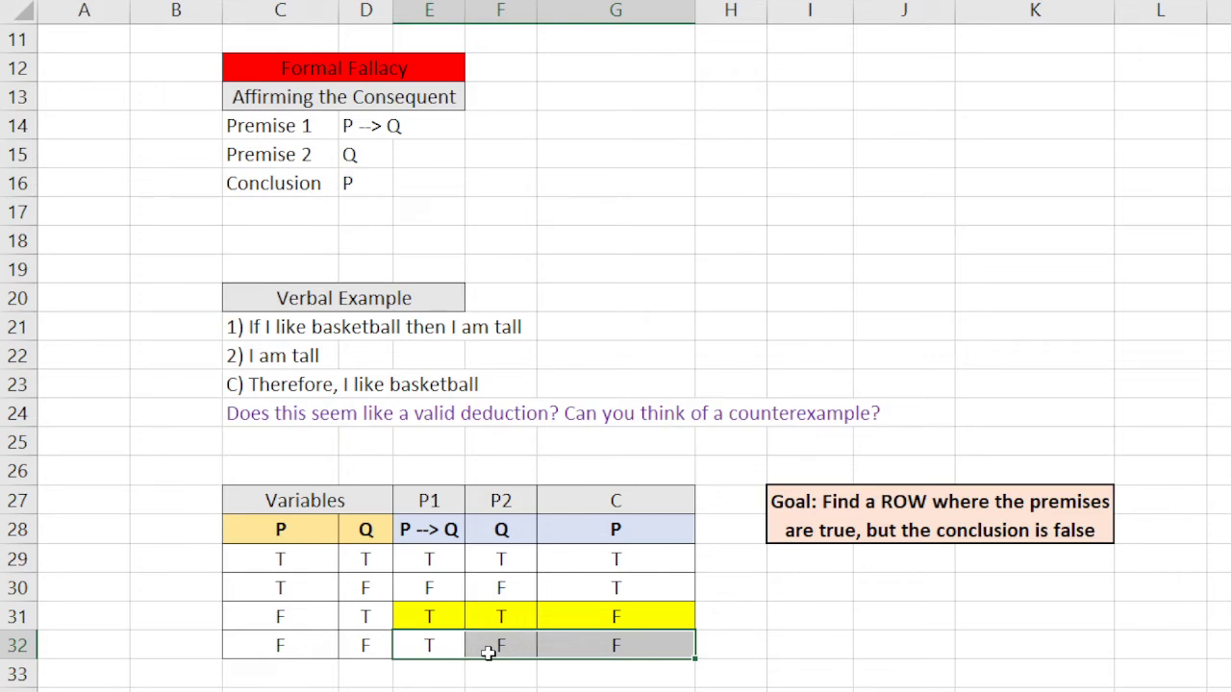
click(762, 619)
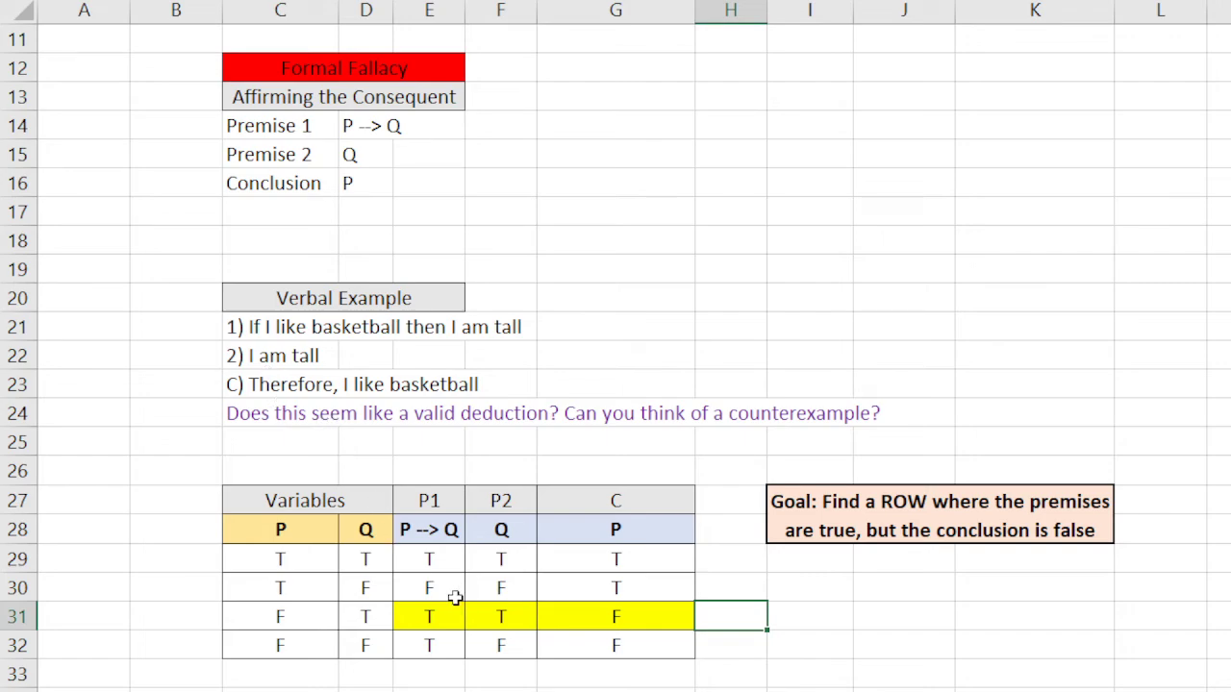
drag(337, 557, 363, 642)
click(426, 559)
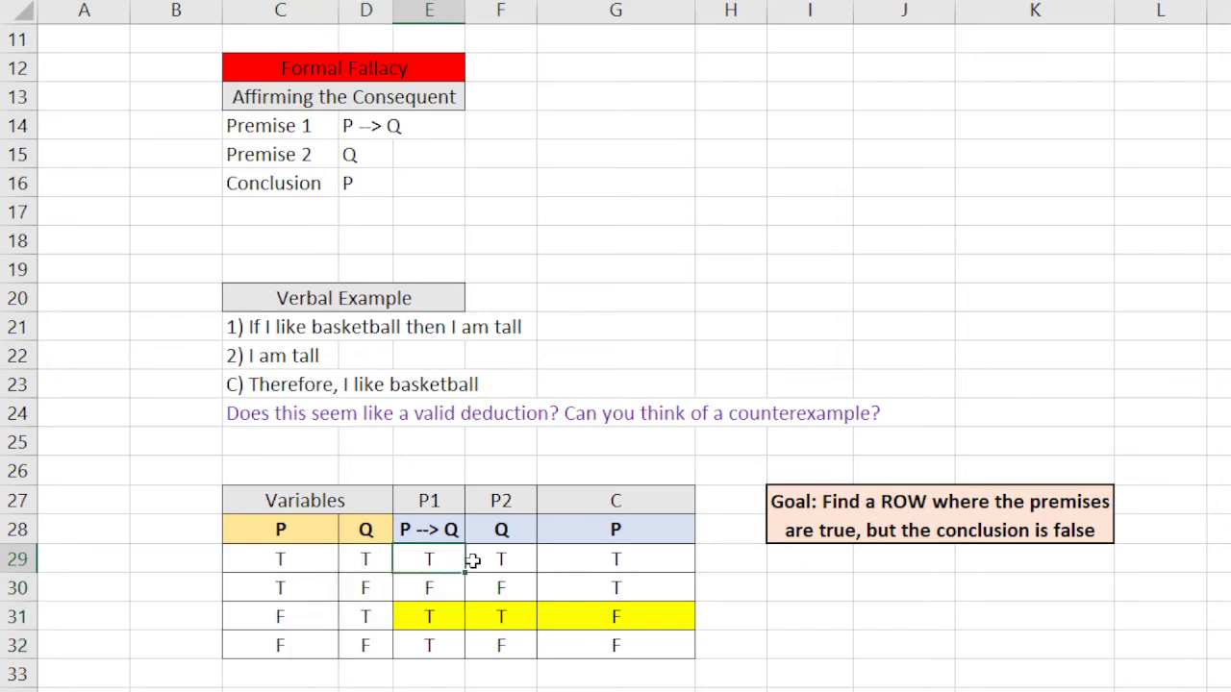
click(473, 560)
click(546, 559)
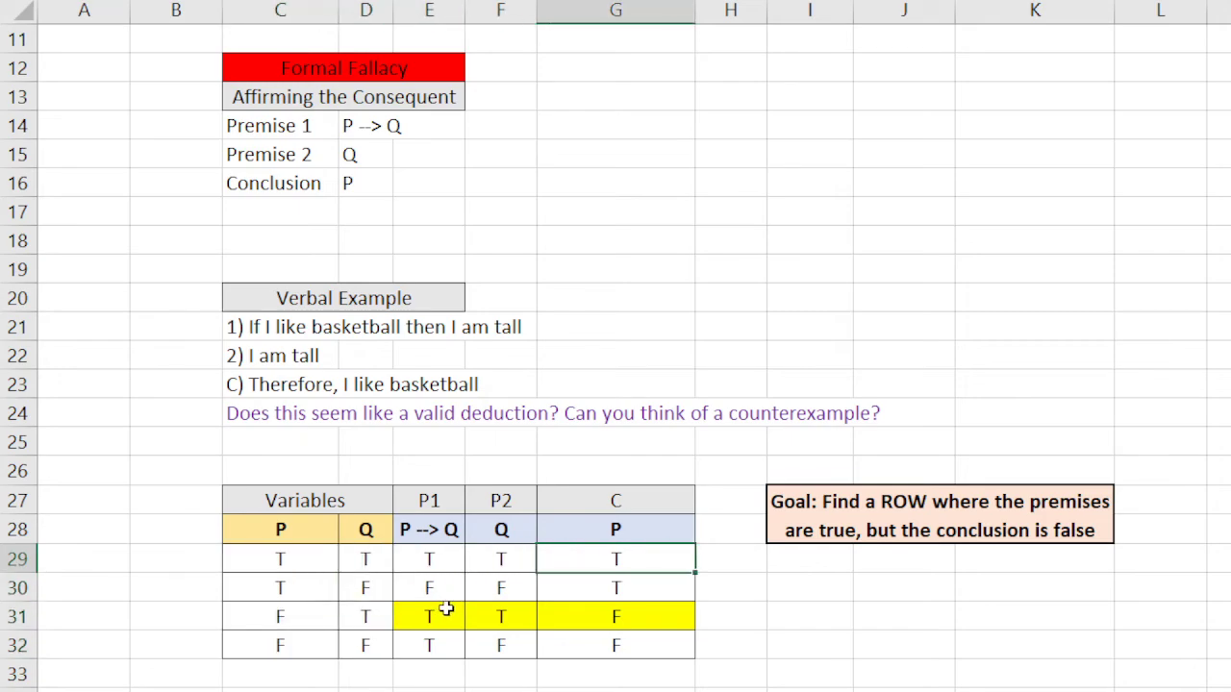
drag(449, 559, 564, 558)
drag(438, 615, 573, 615)
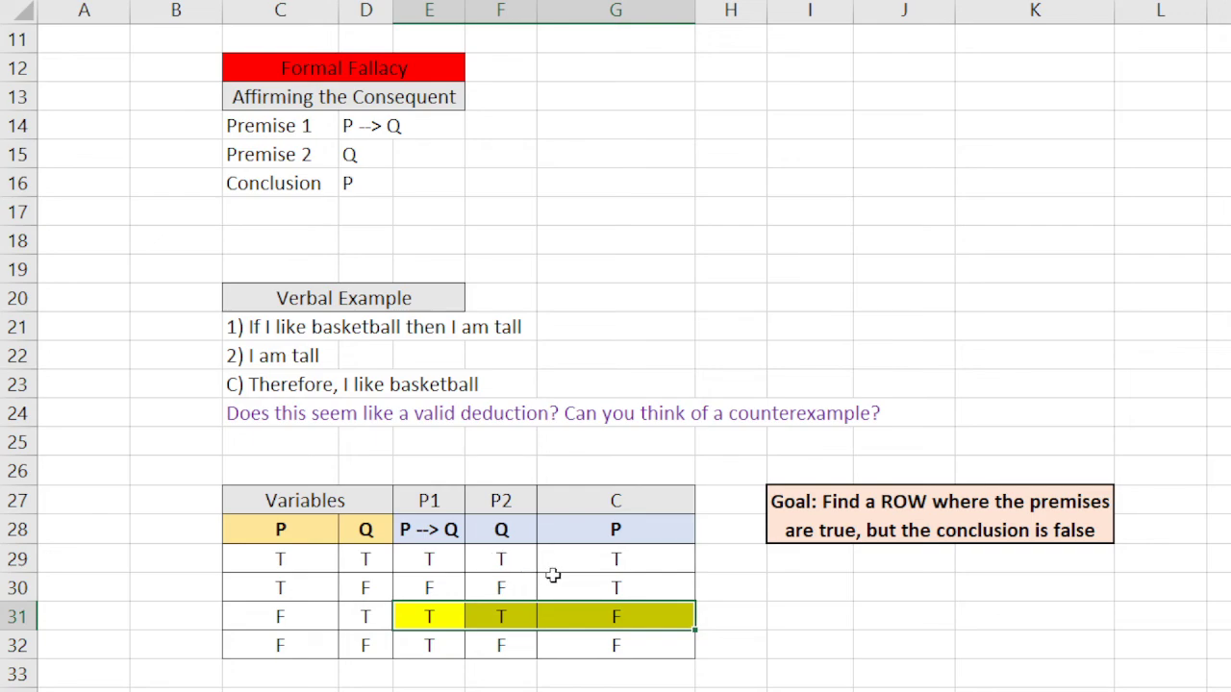
click(732, 610)
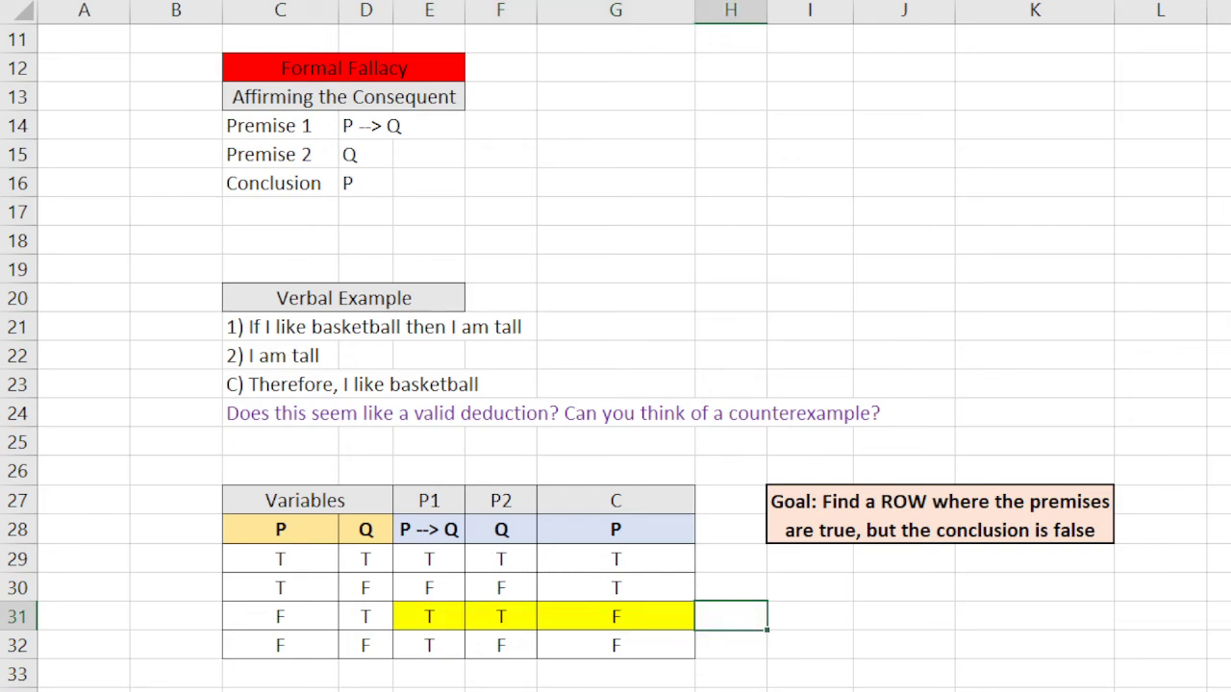
click(904, 689)
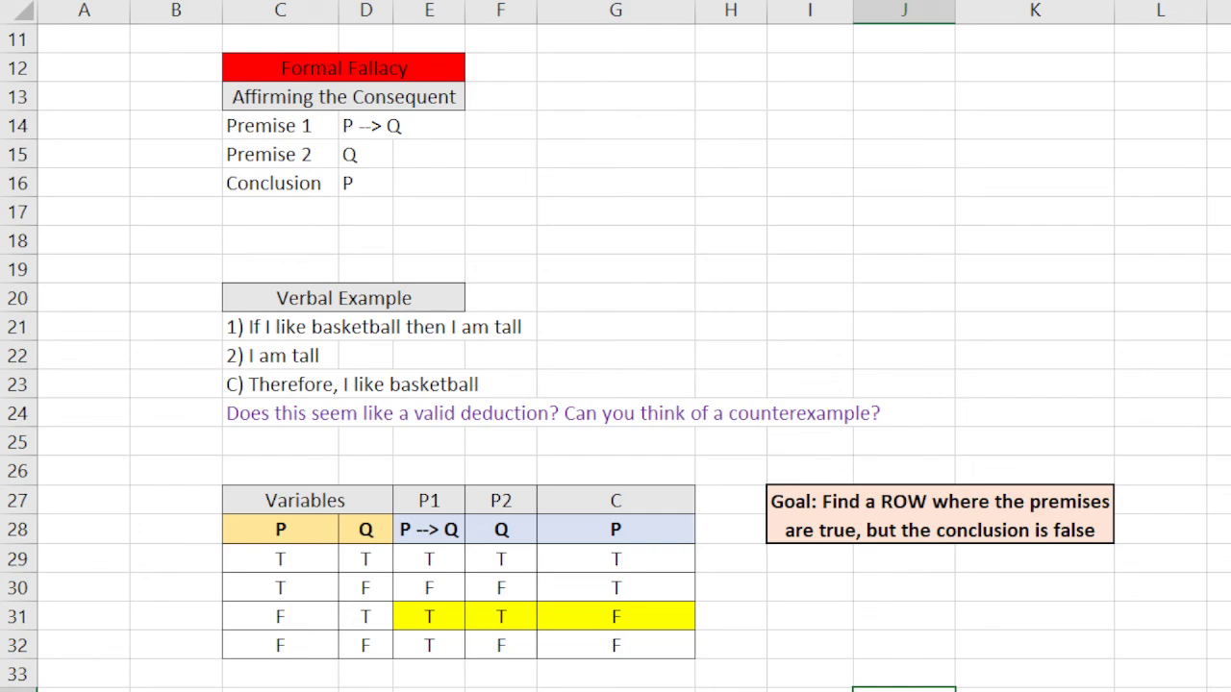